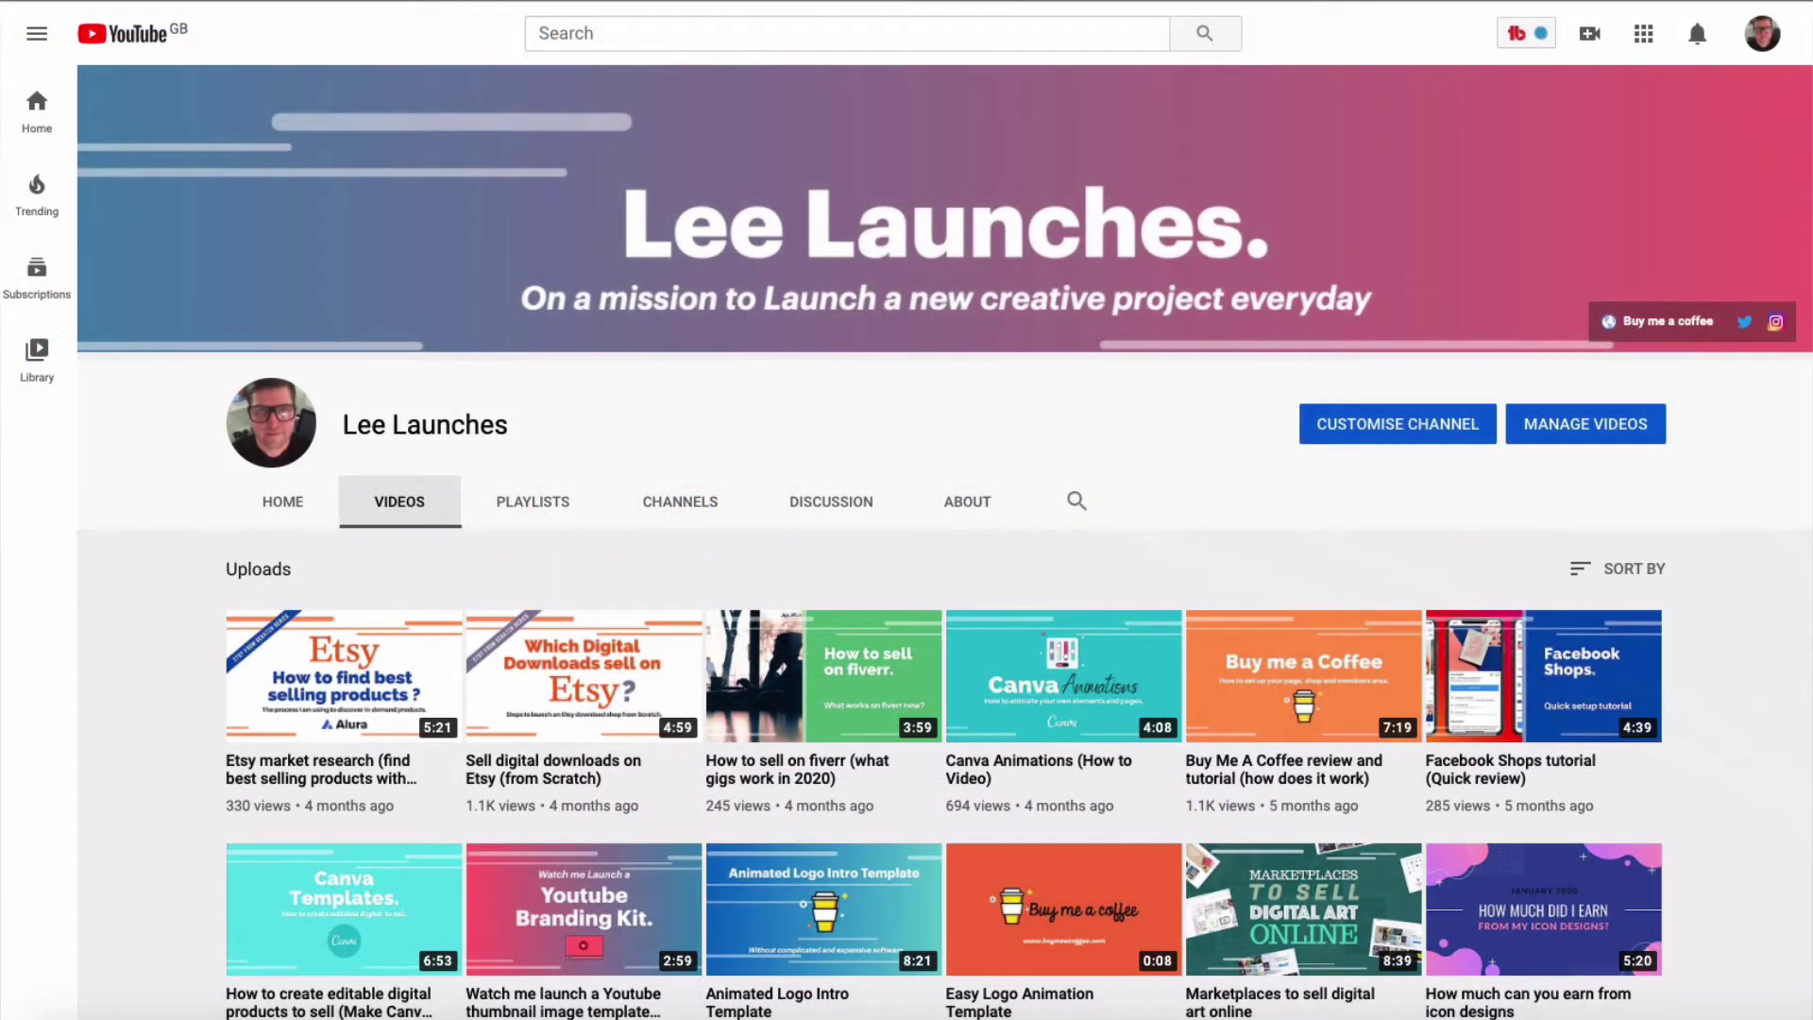
Scroll through the uploaded videos on the YouTube channel's Videos tab.
scroll(1798, 317, down, 2)
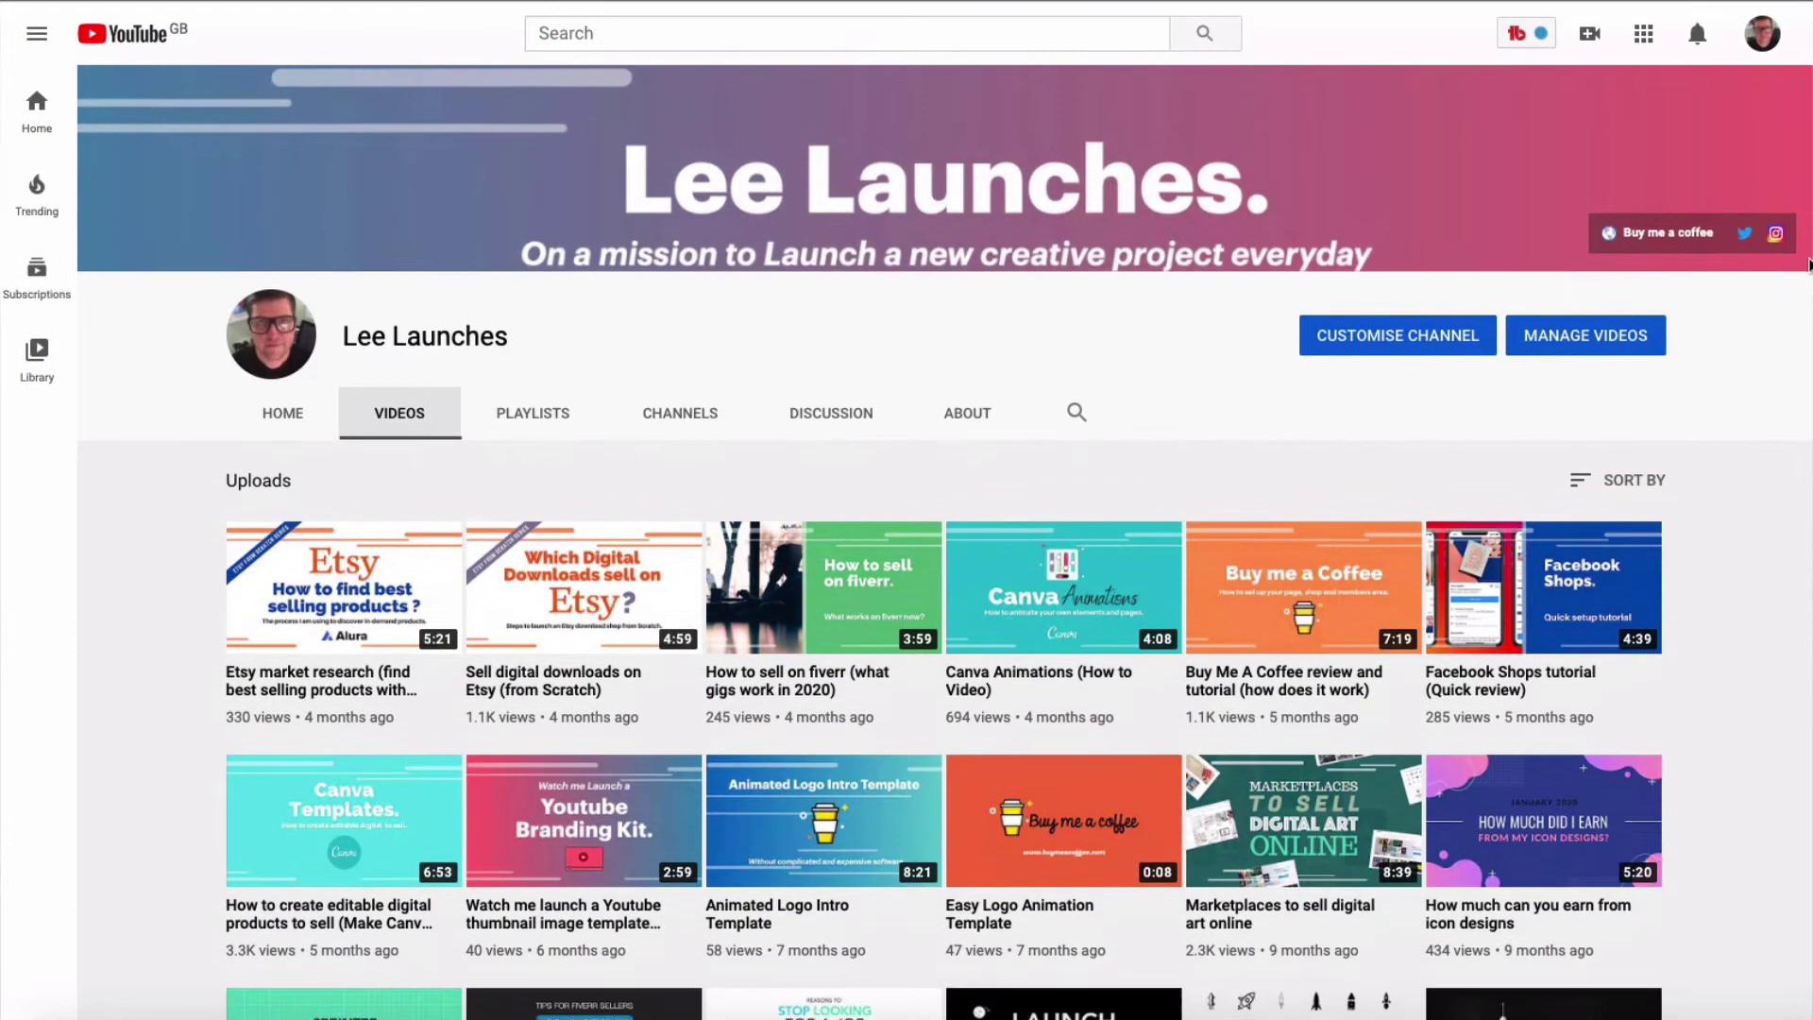
scroll(1769, 340, down, 2)
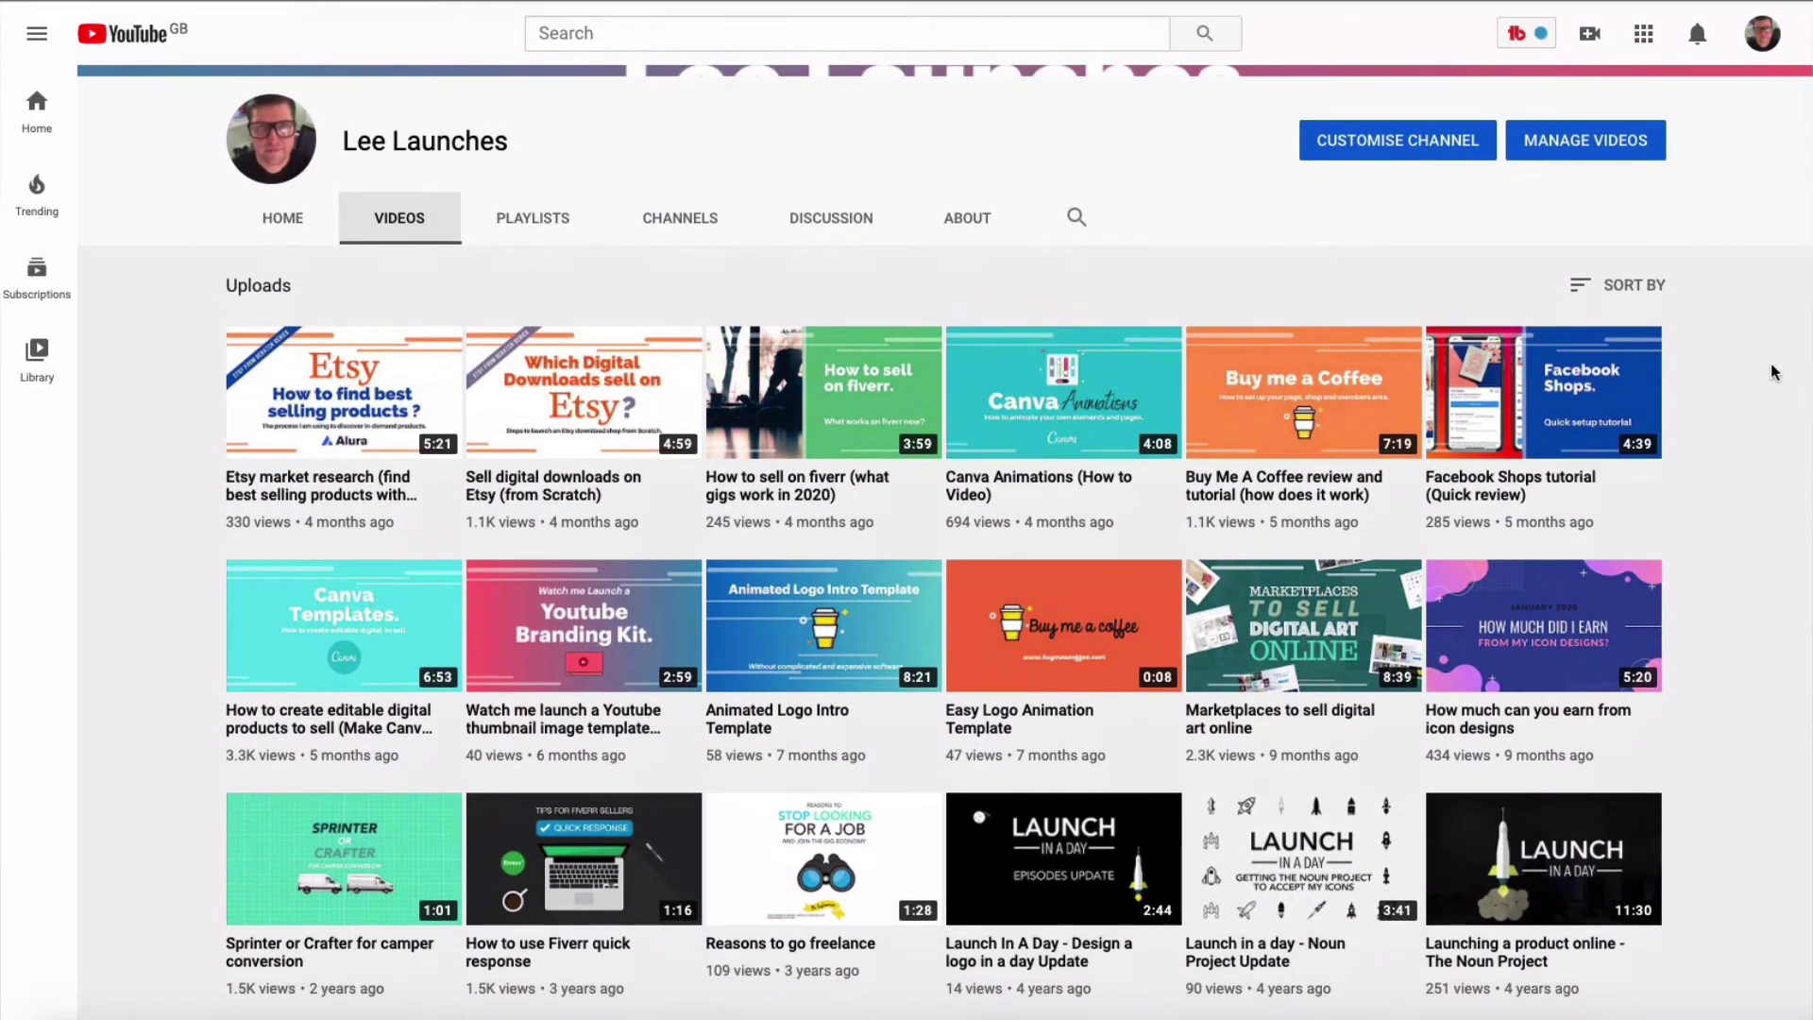
scroll(1745, 463, down, 4)
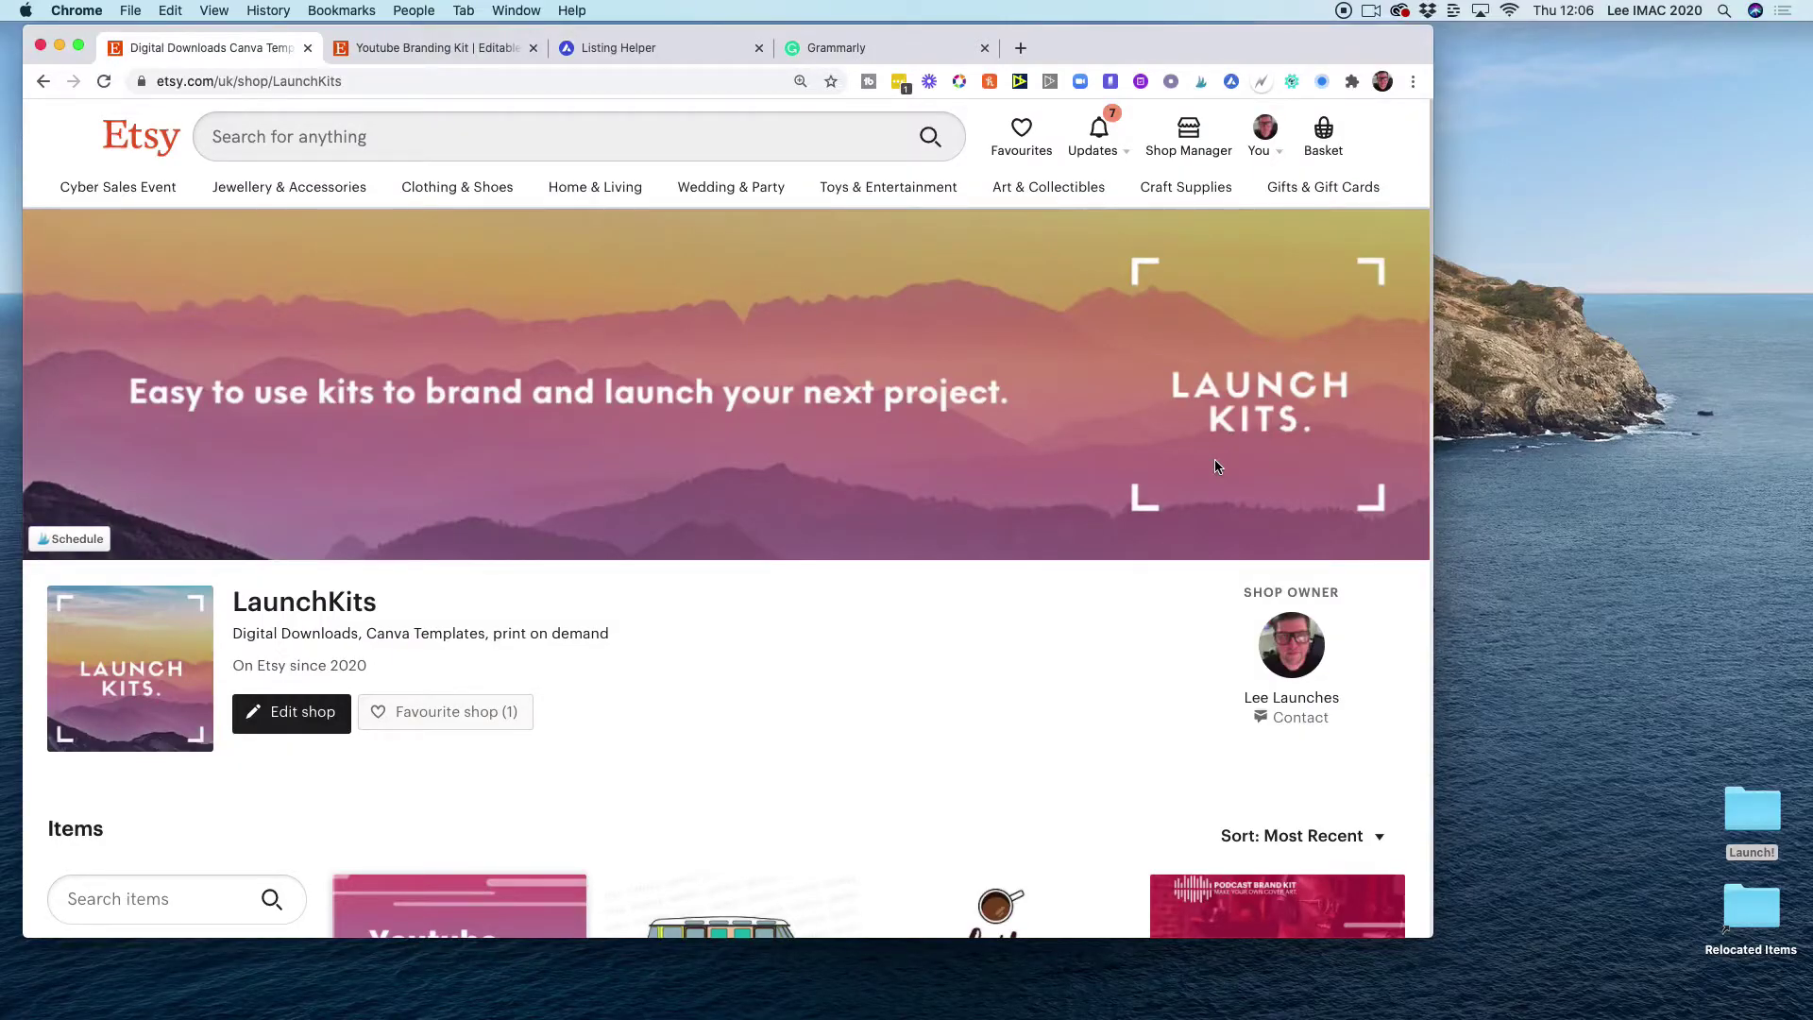
Scroll the LaunchKits shop to its four items, led by the Youtube Branding Kit at £3.60.
mouse_move(177, 652)
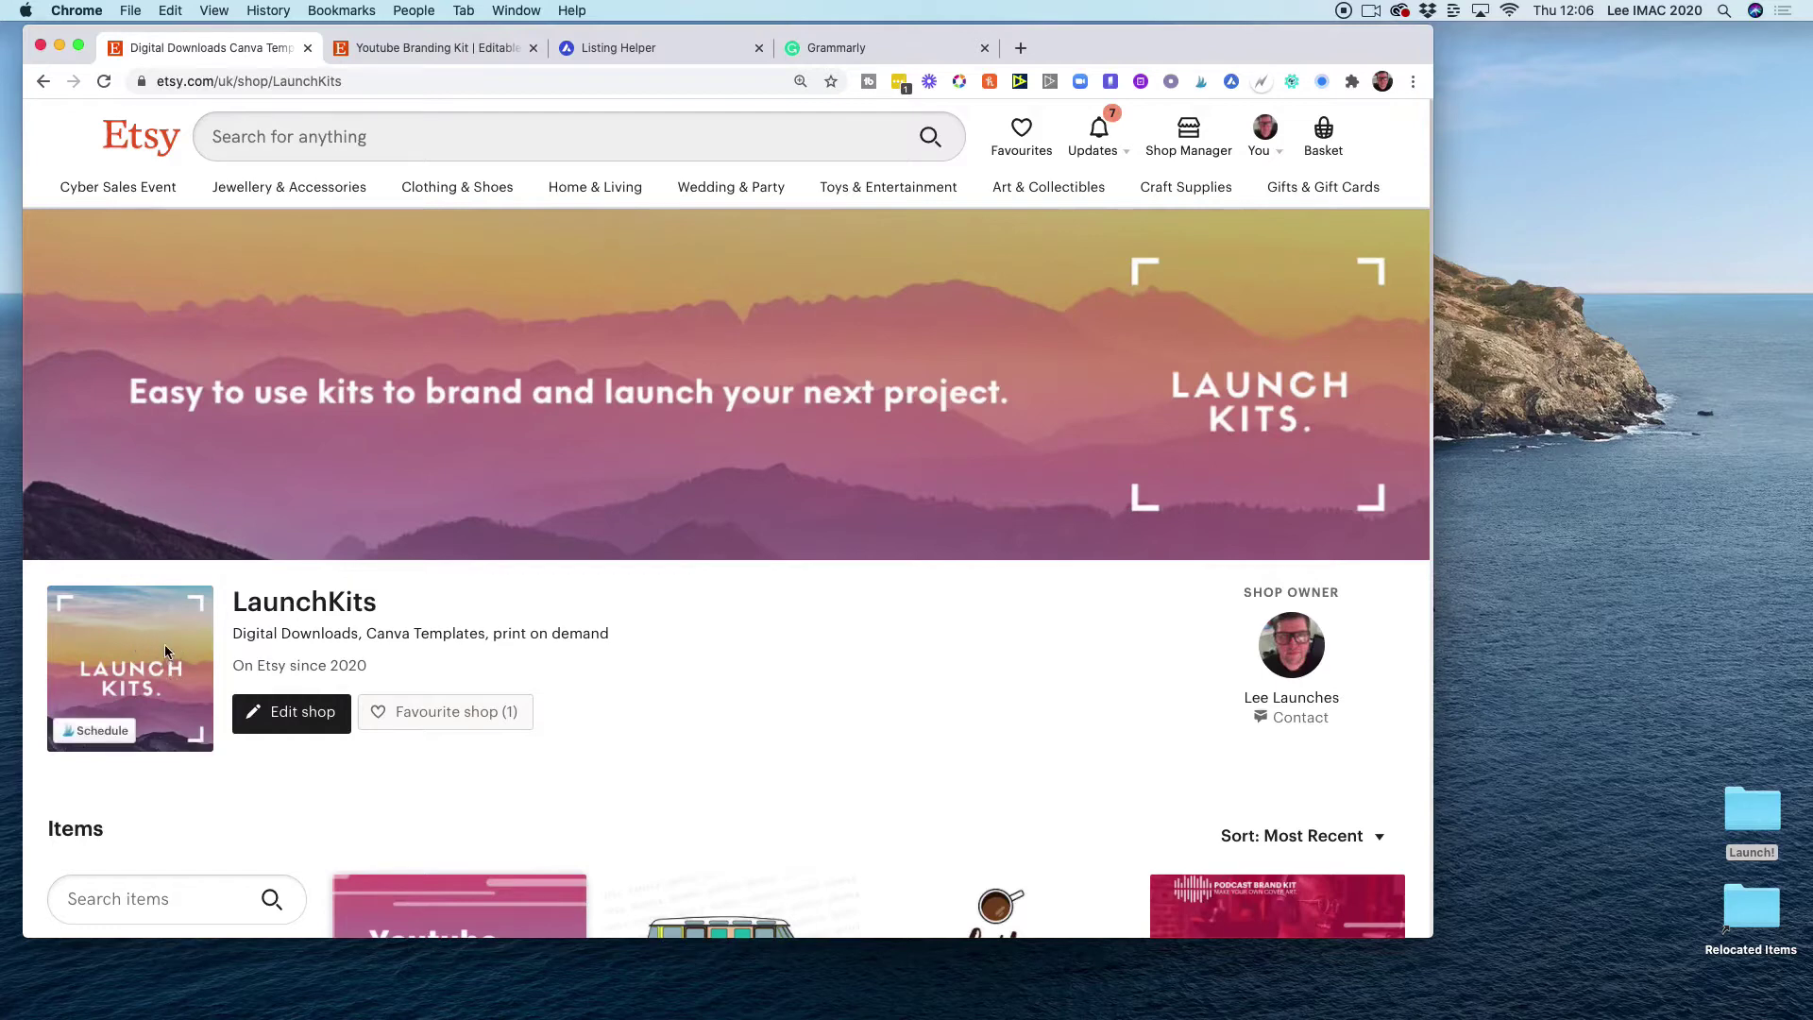
scroll(973, 599, down, 1)
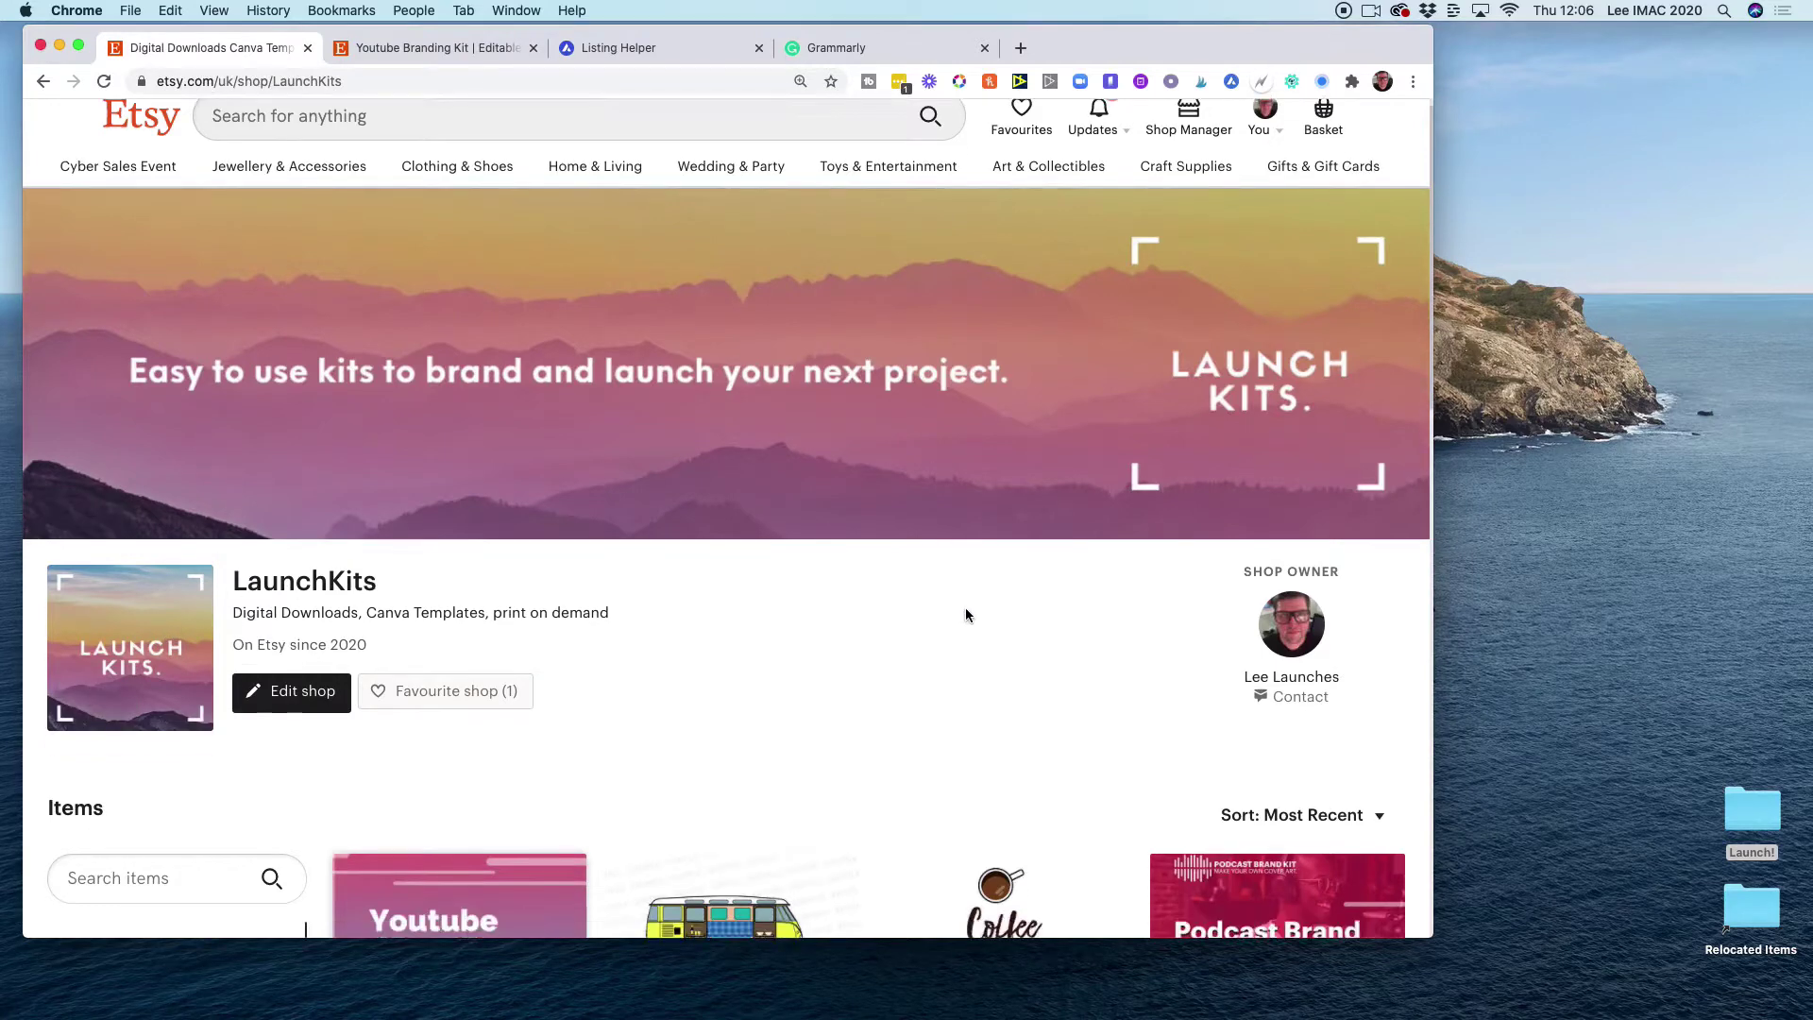
scroll(966, 615, down, 5)
mouse_move(1329, 658)
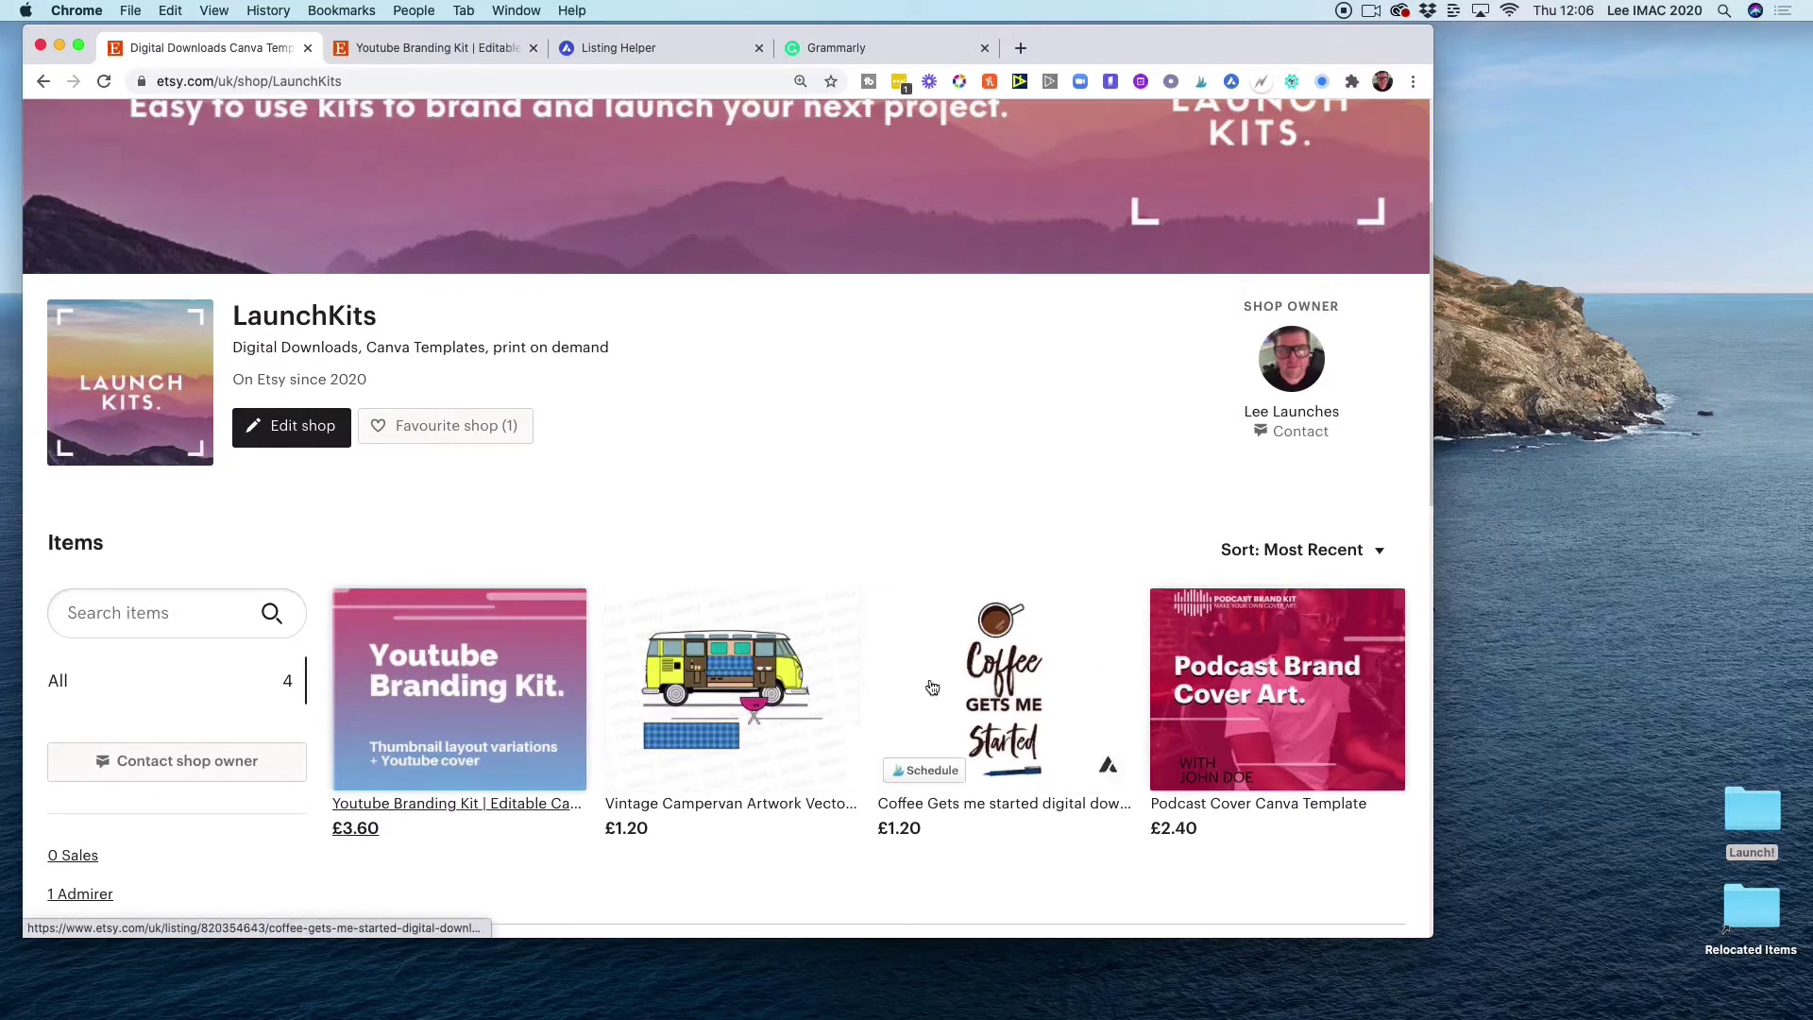
mouse_move(538, 648)
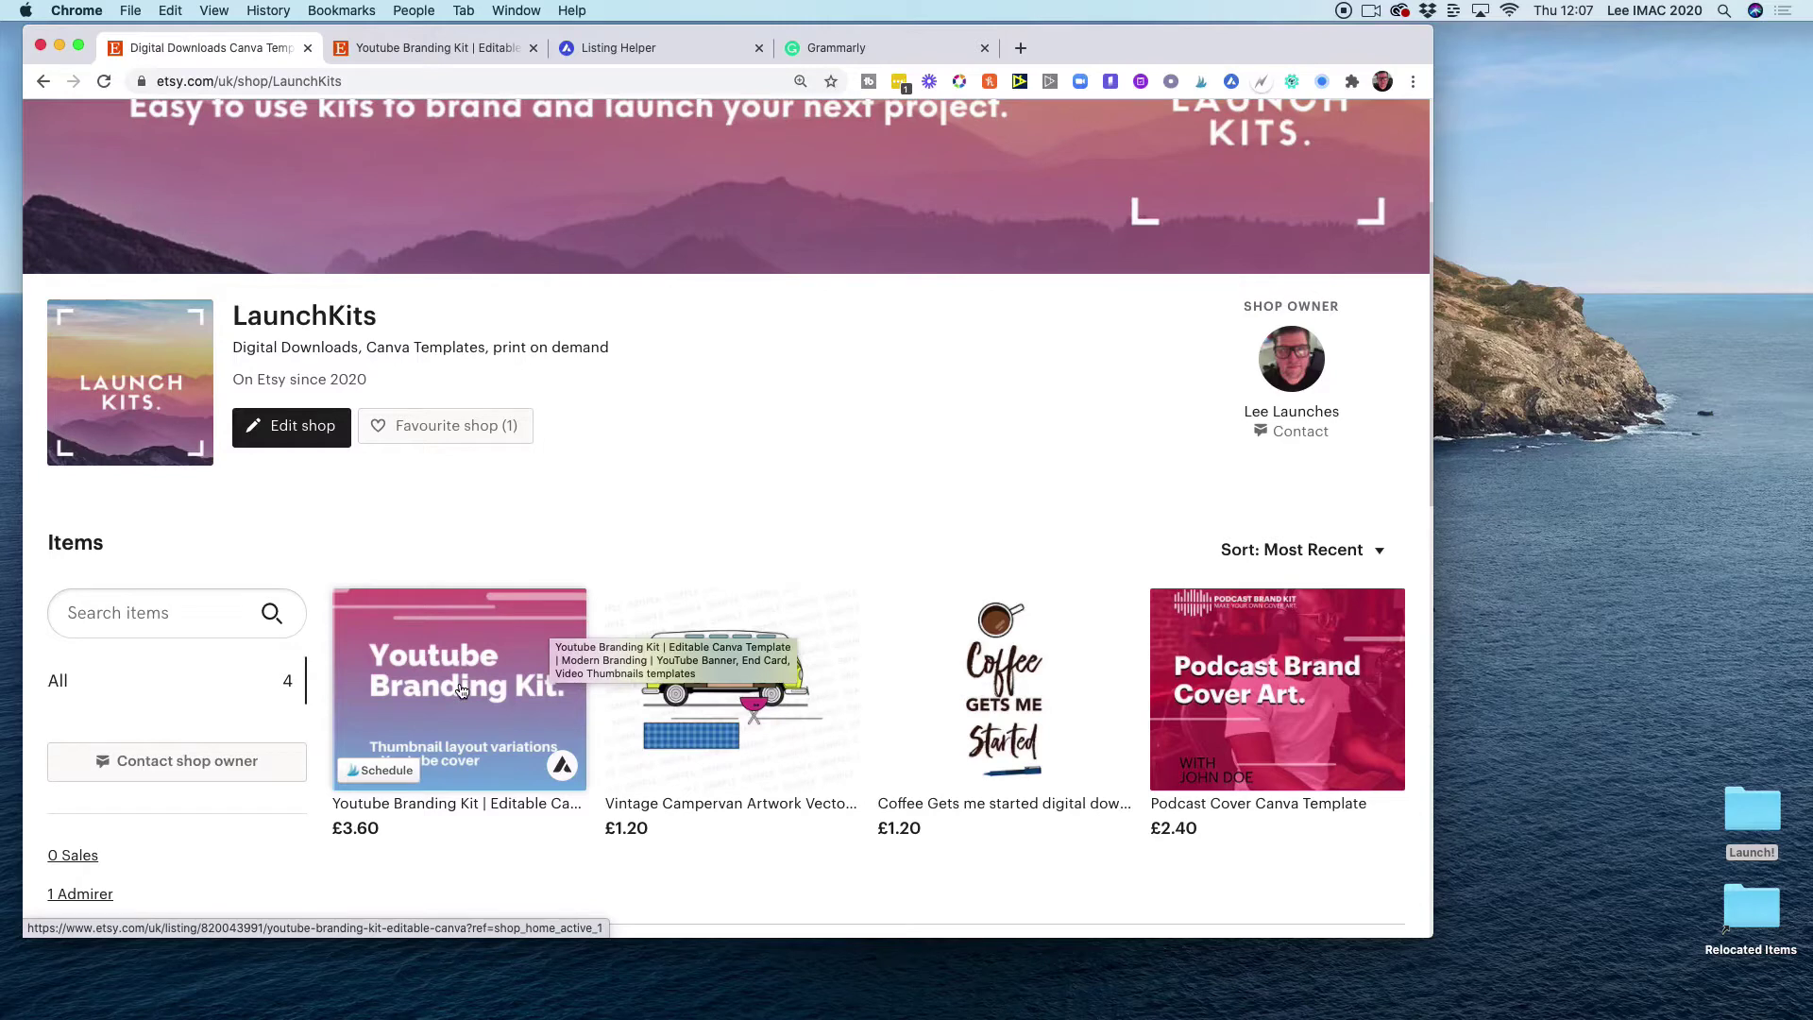
Open the Youtube Branding Kit's Listing Report in Alura, showing its score of 67.
key(super+3)
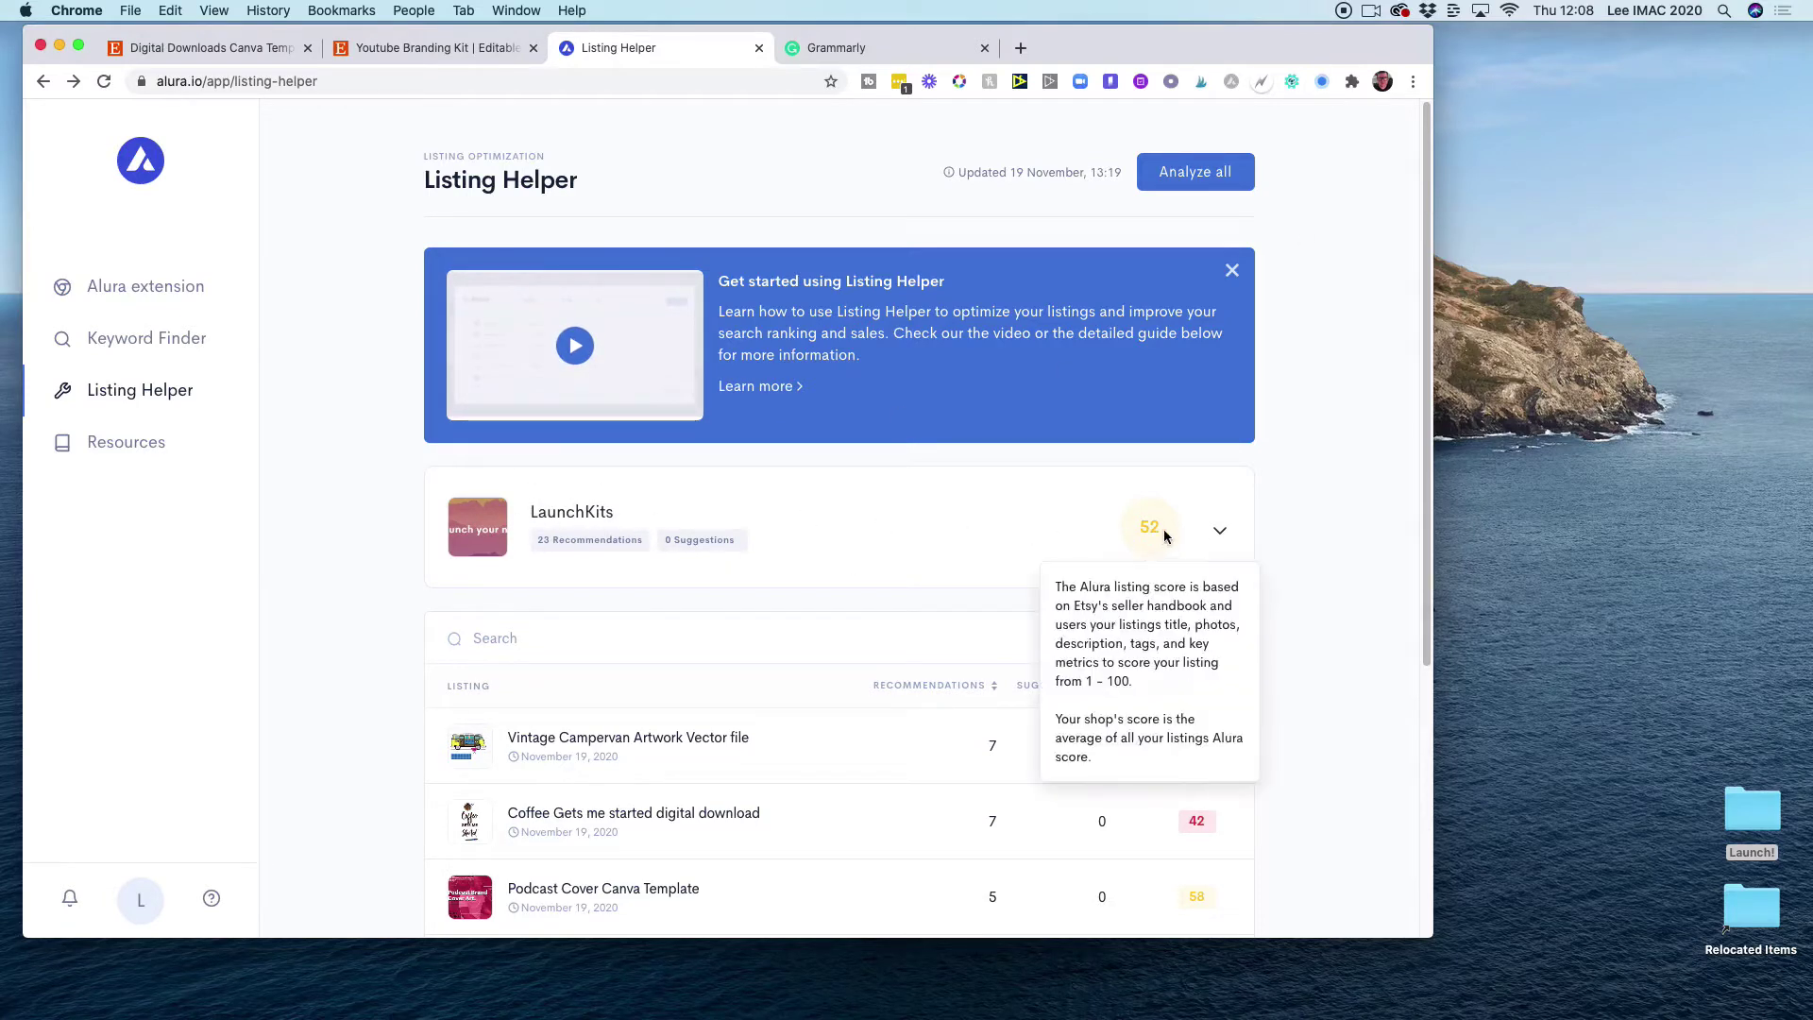
mouse_move(1149, 526)
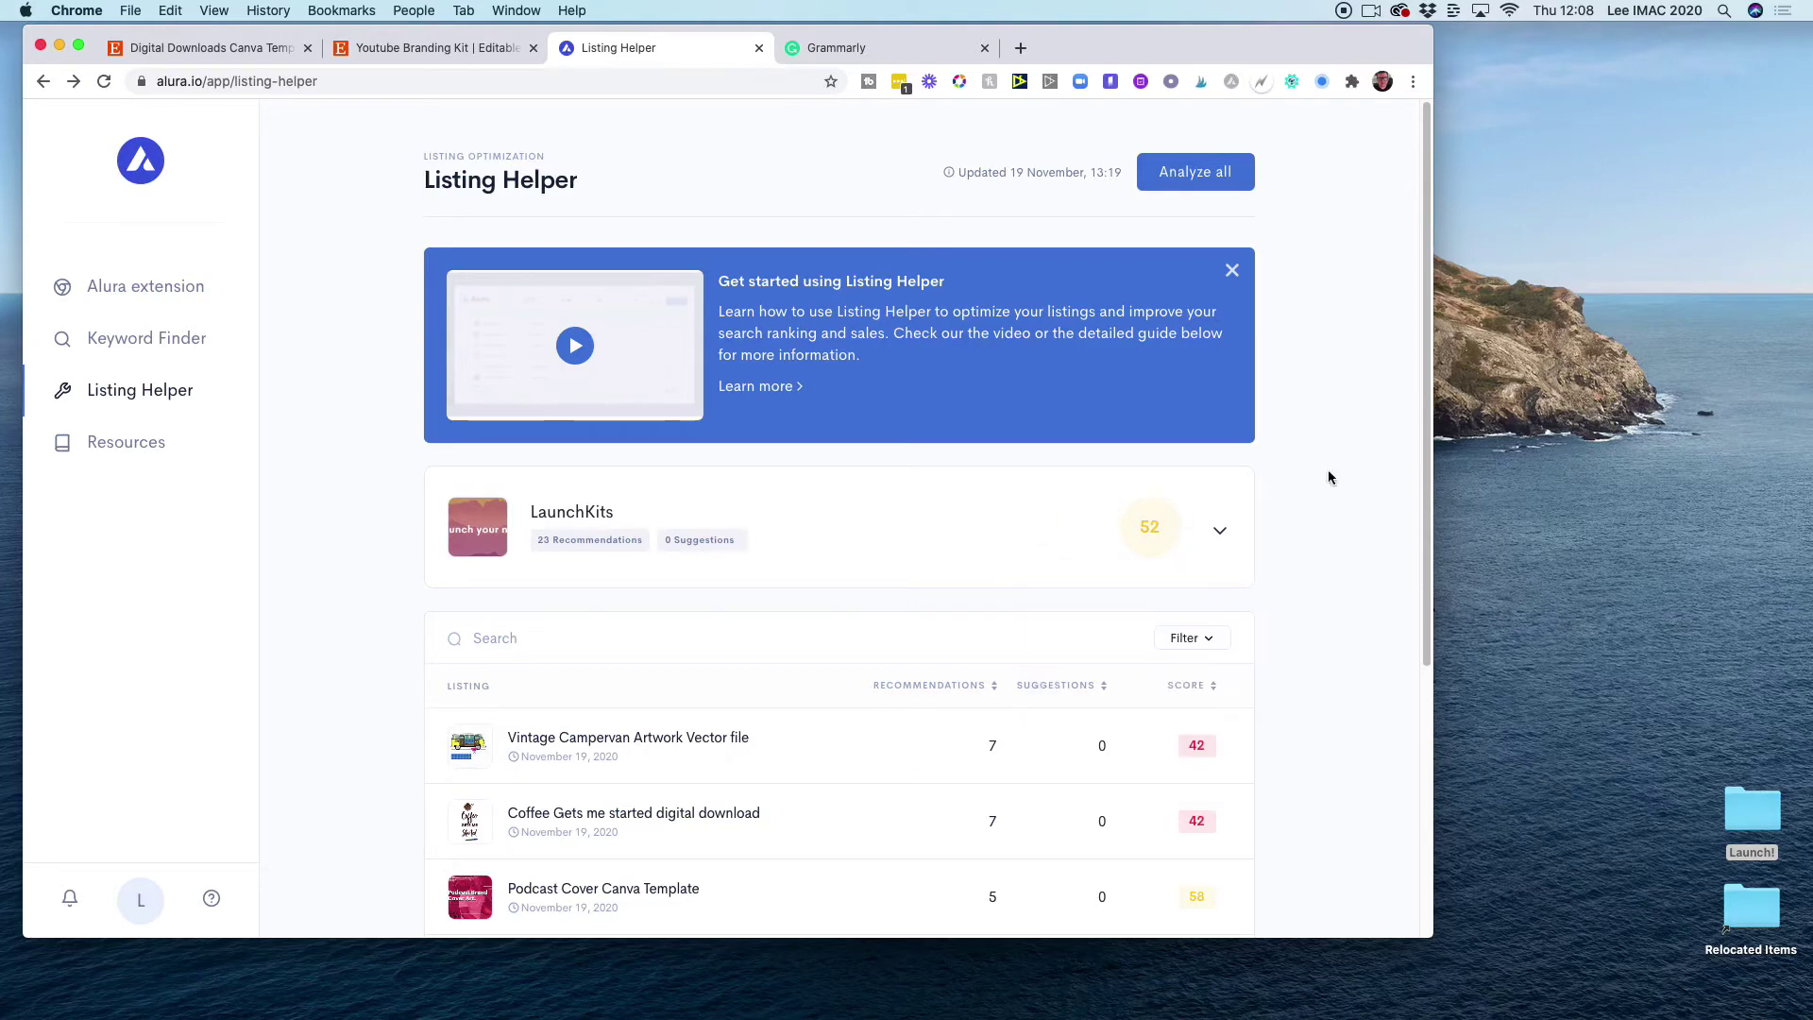
drag(1422, 359, 1409, 475)
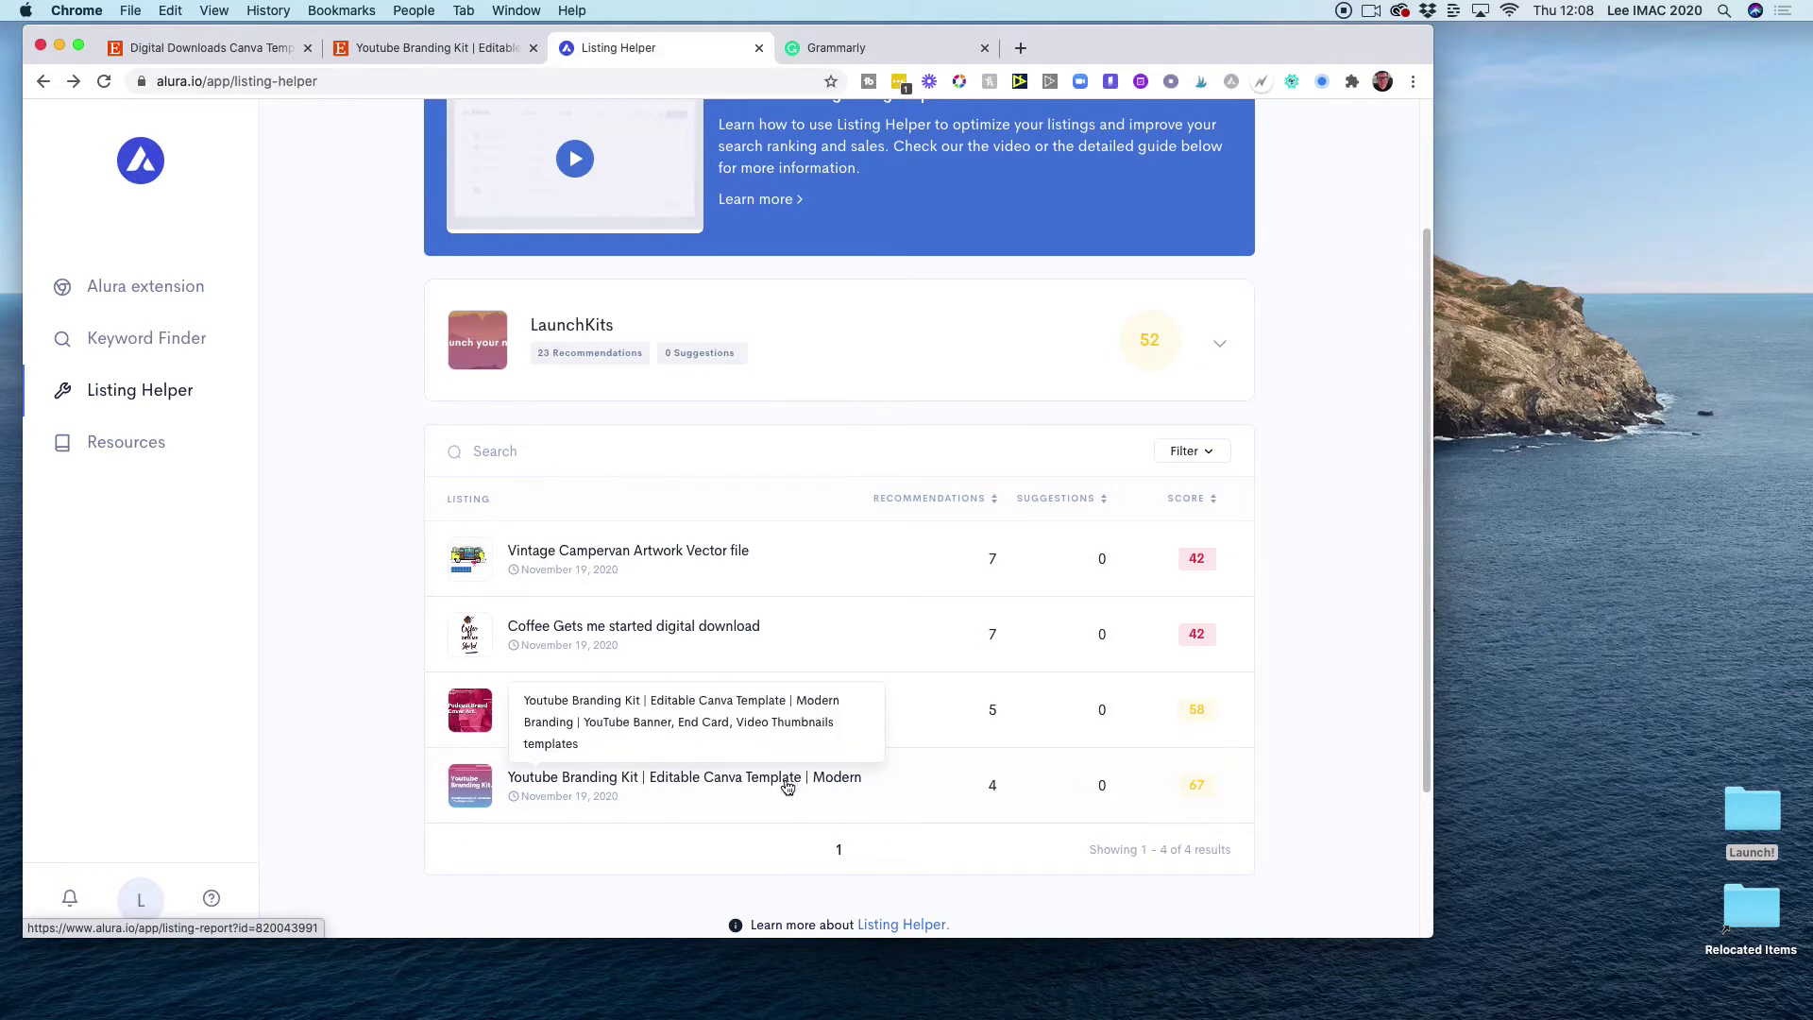
click(750, 784)
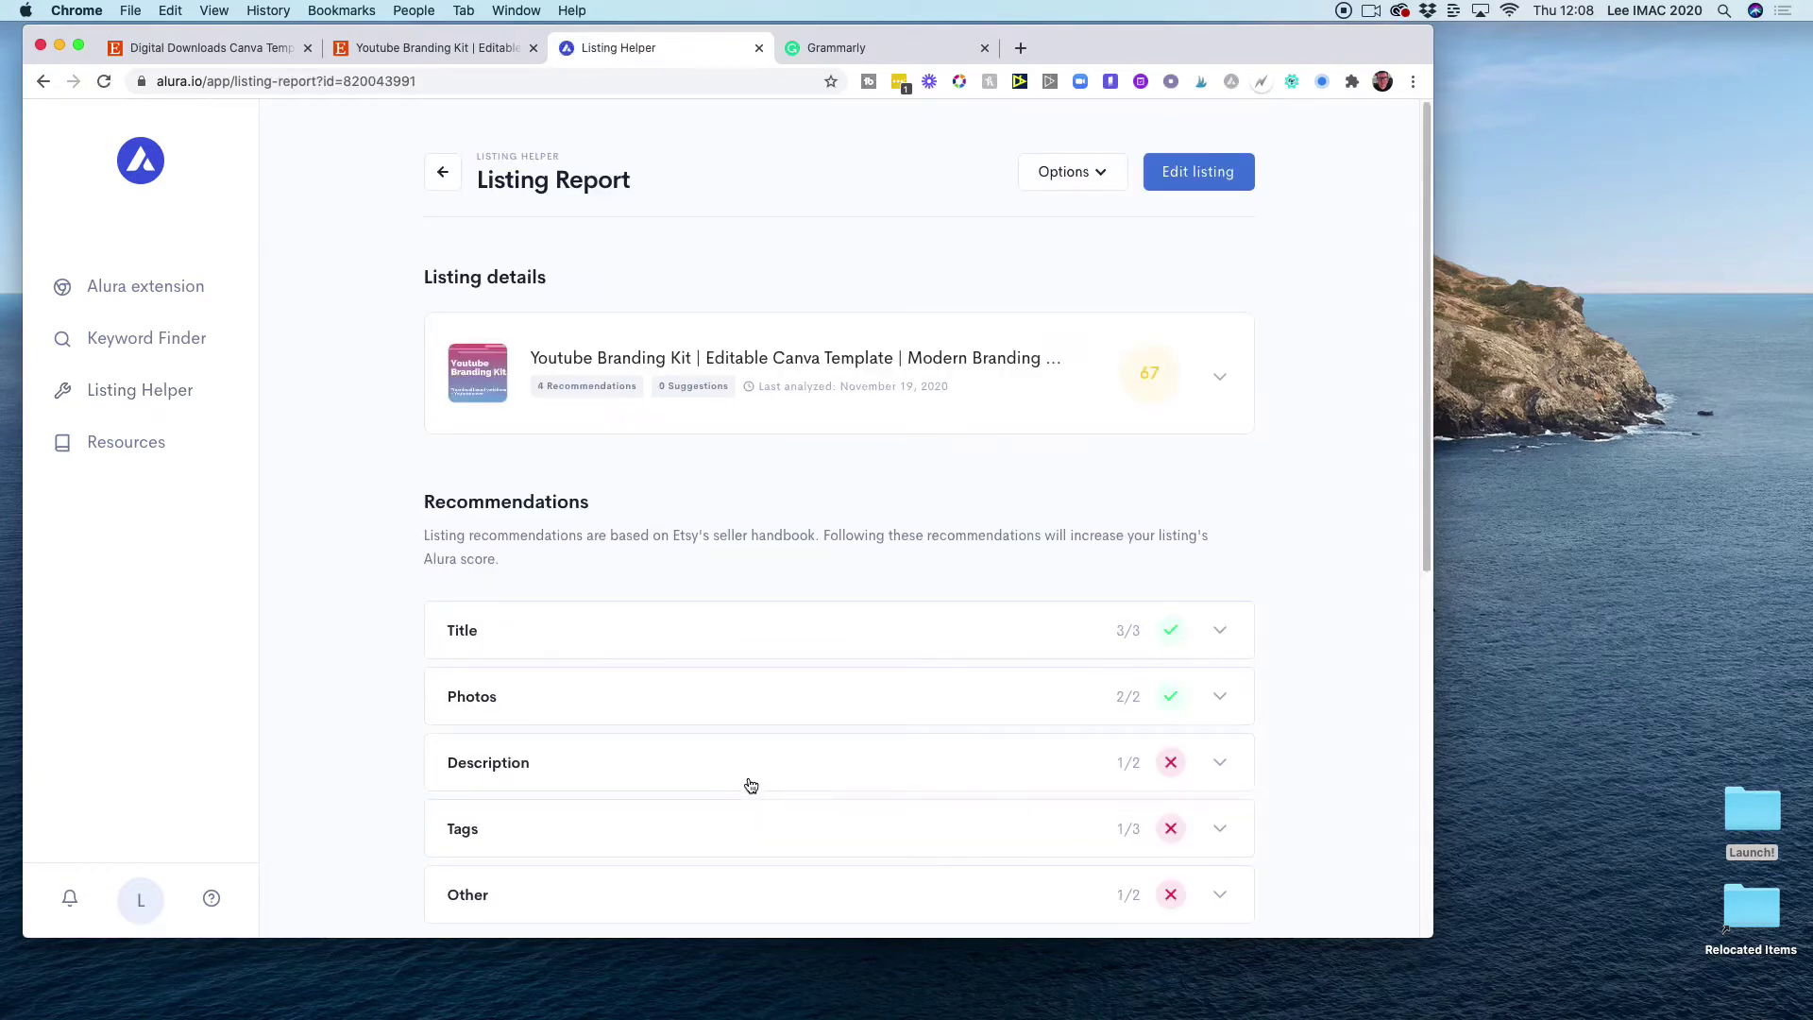
Expand and collapse the Title and Photos checks in the listing report.
scroll(749, 786, down, 3)
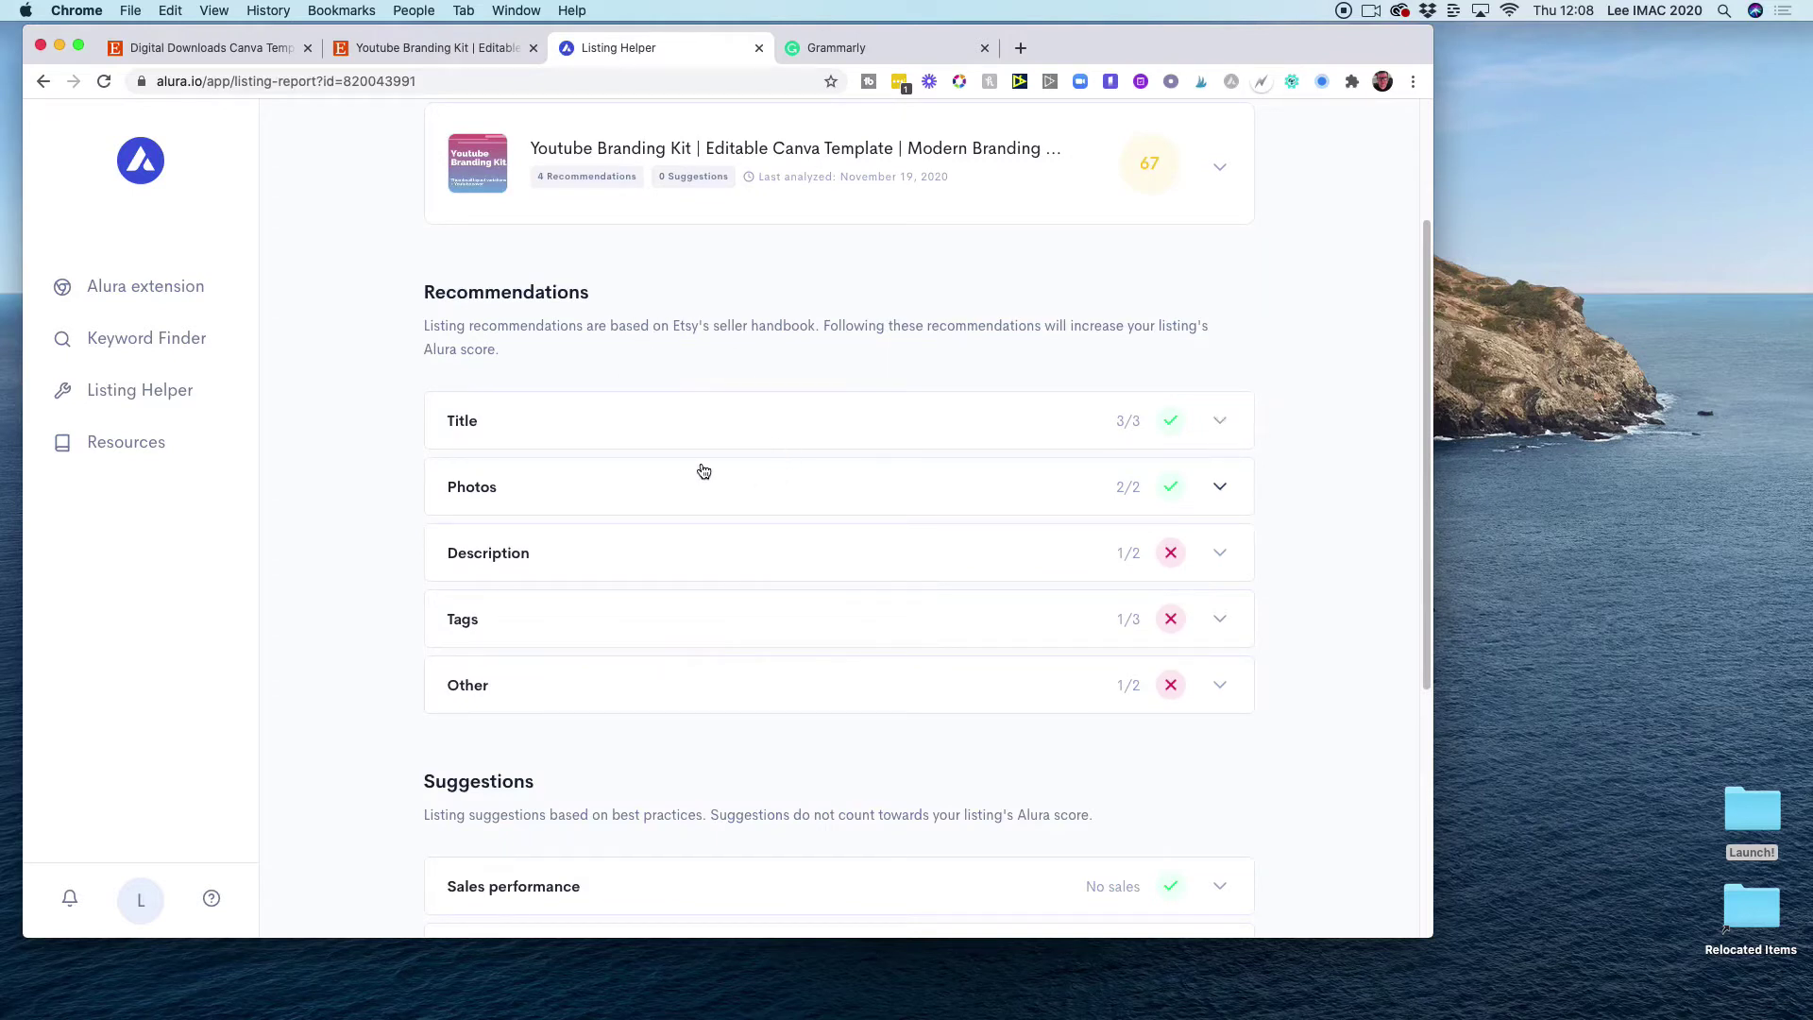
click(901, 424)
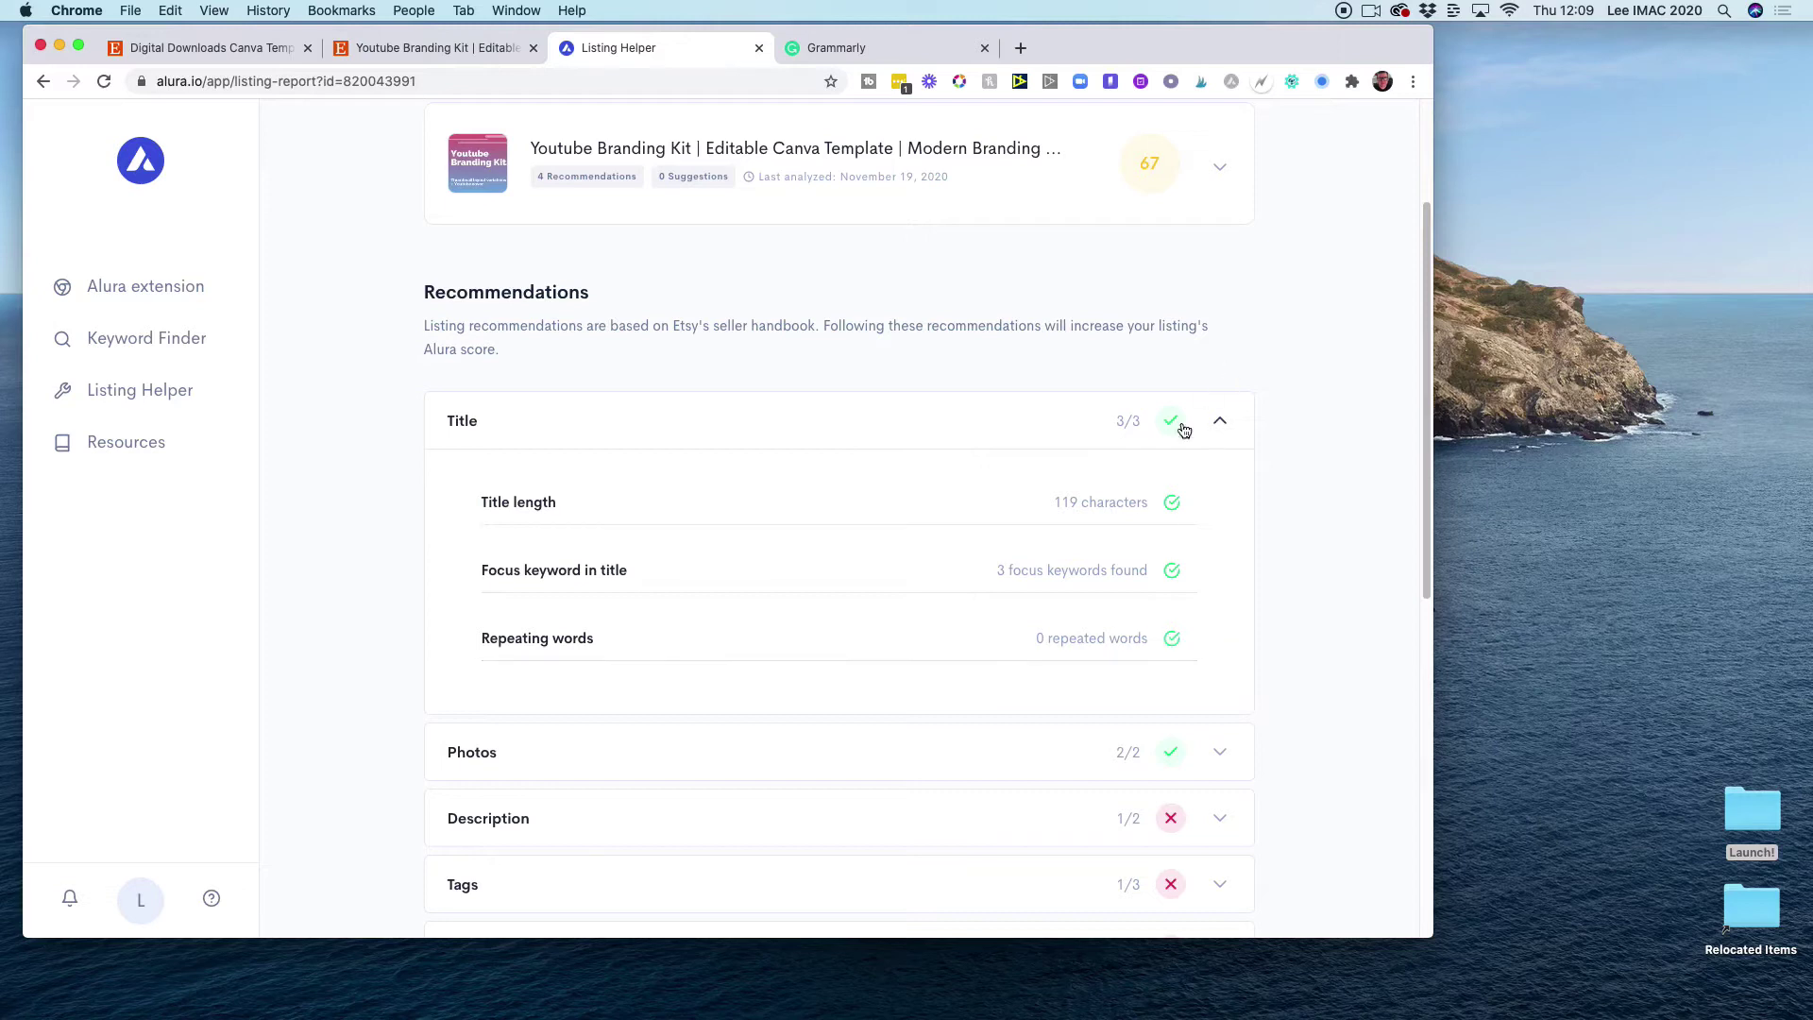
click(1220, 424)
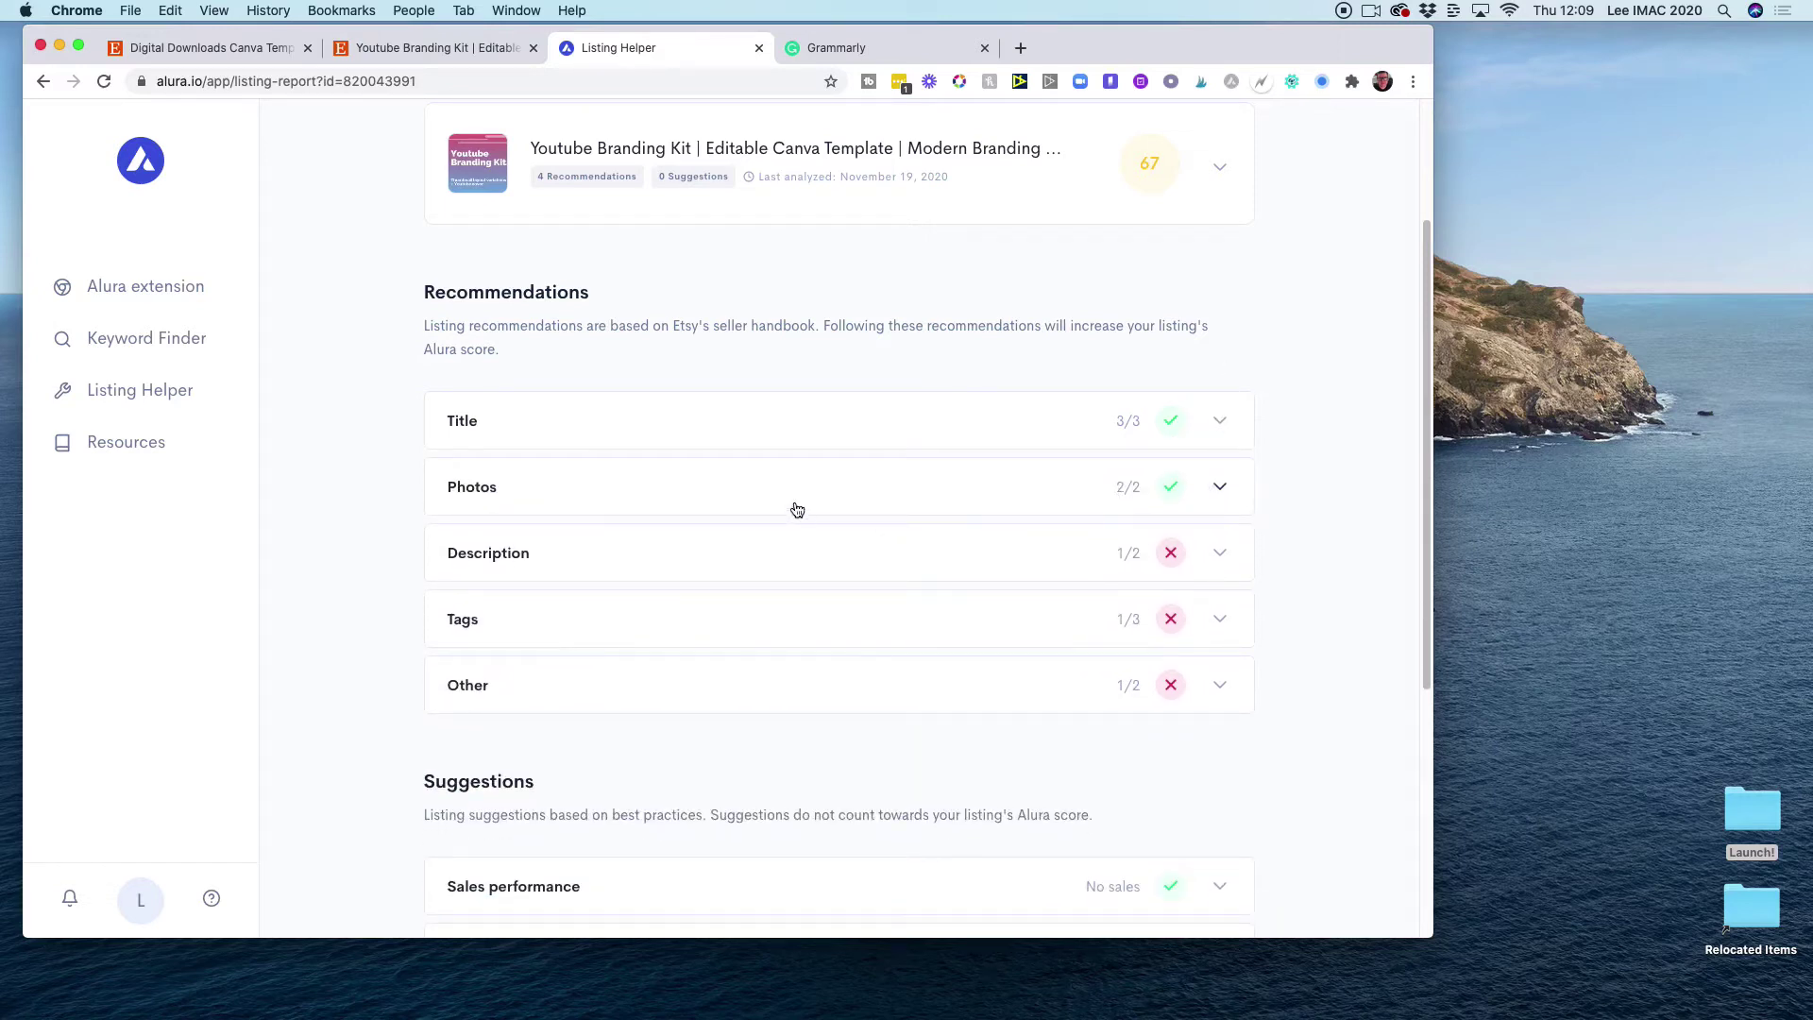
click(797, 510)
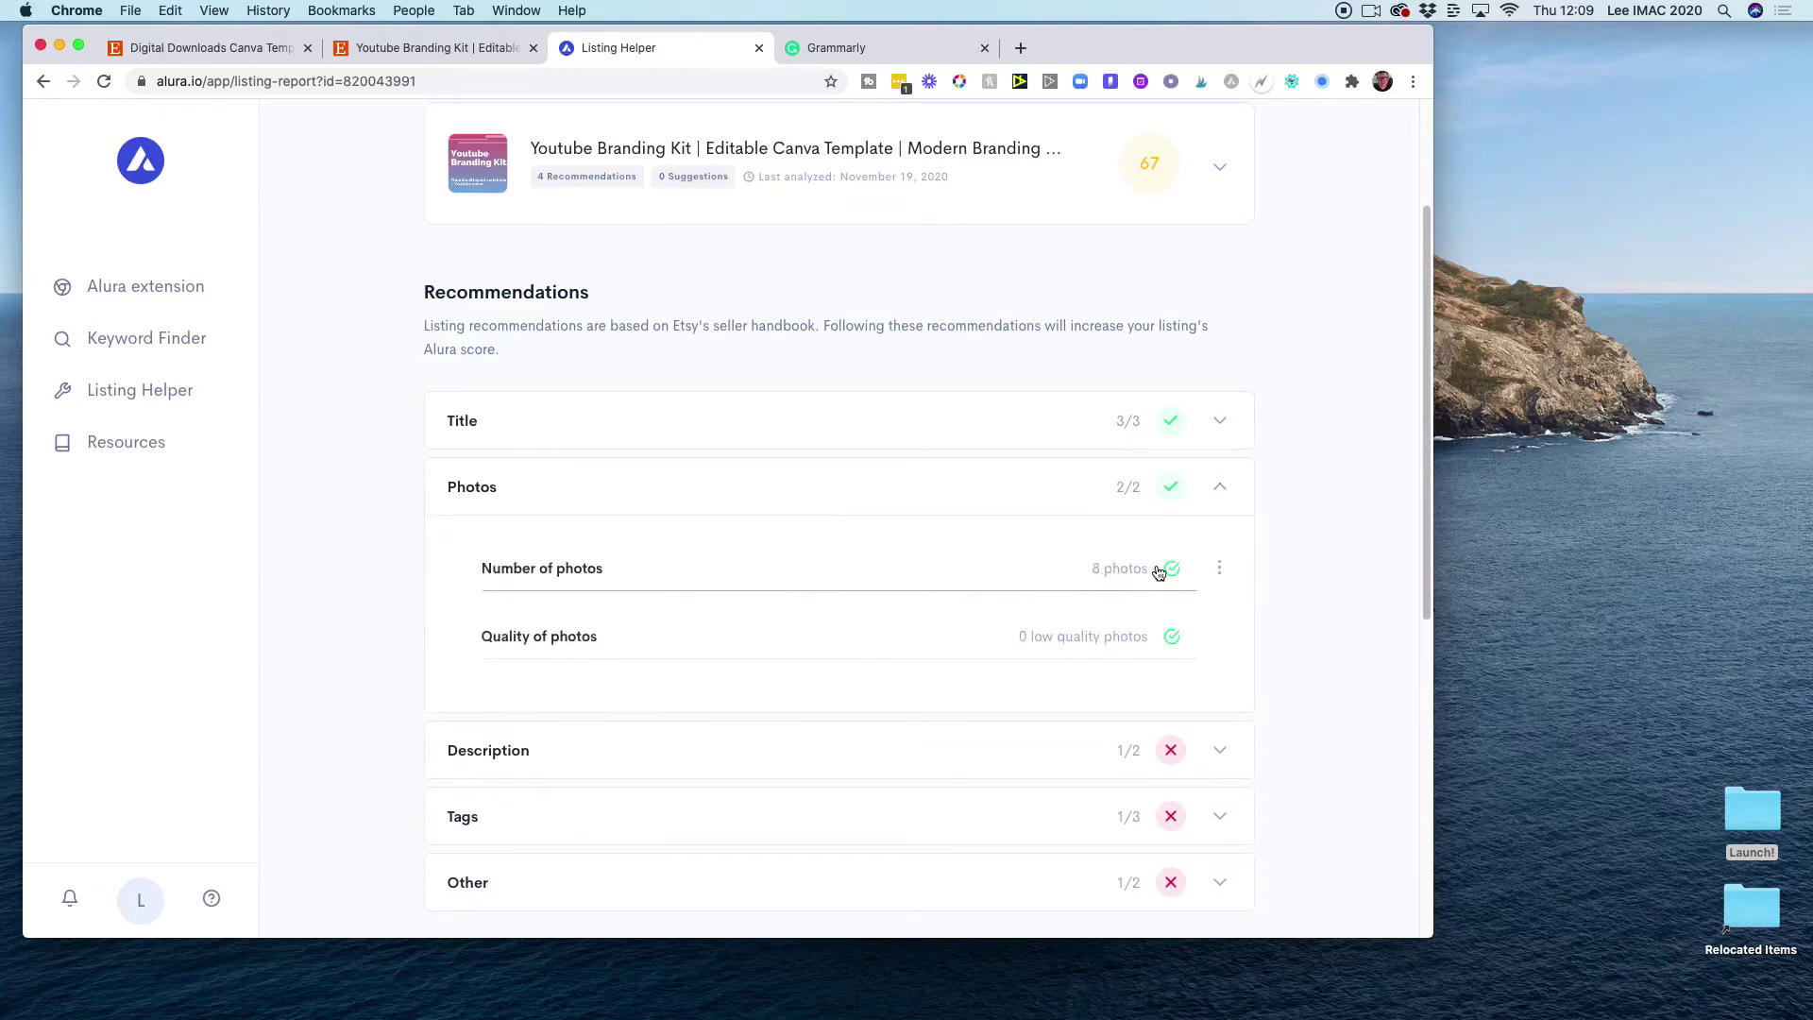
click(988, 499)
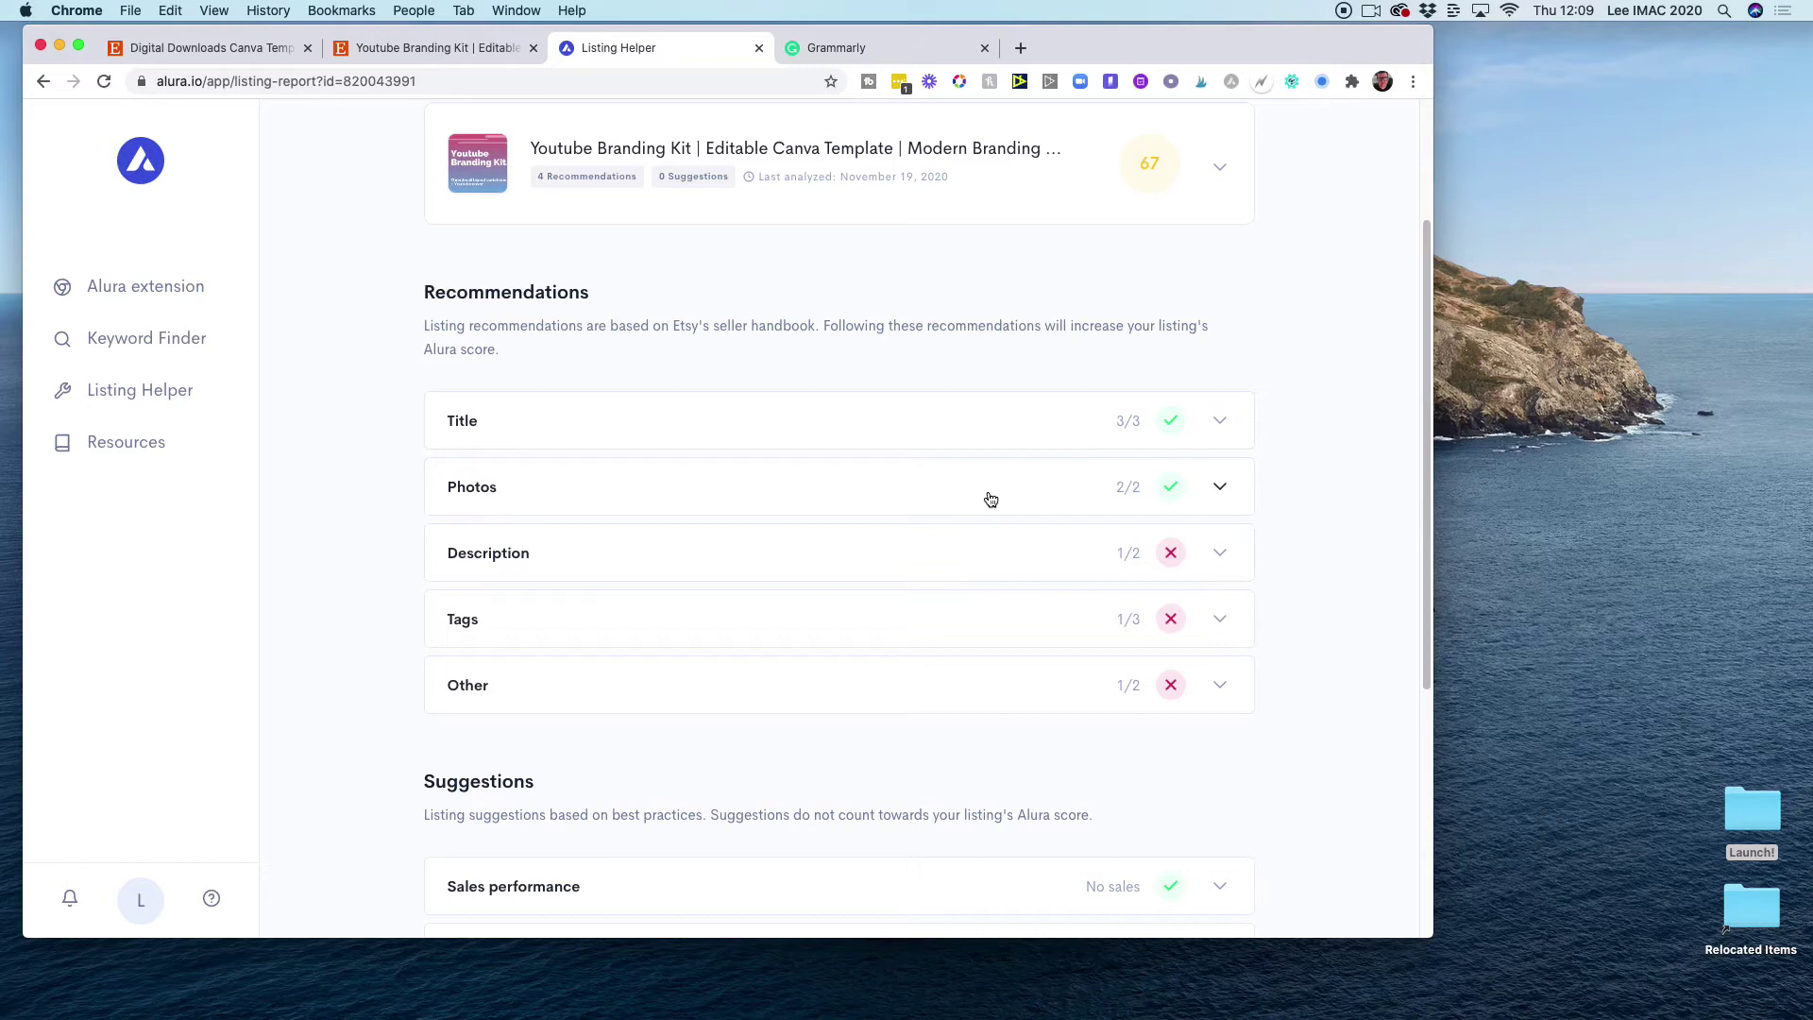
Show the description-length advice: 96 words against the recommended 160.
click(992, 557)
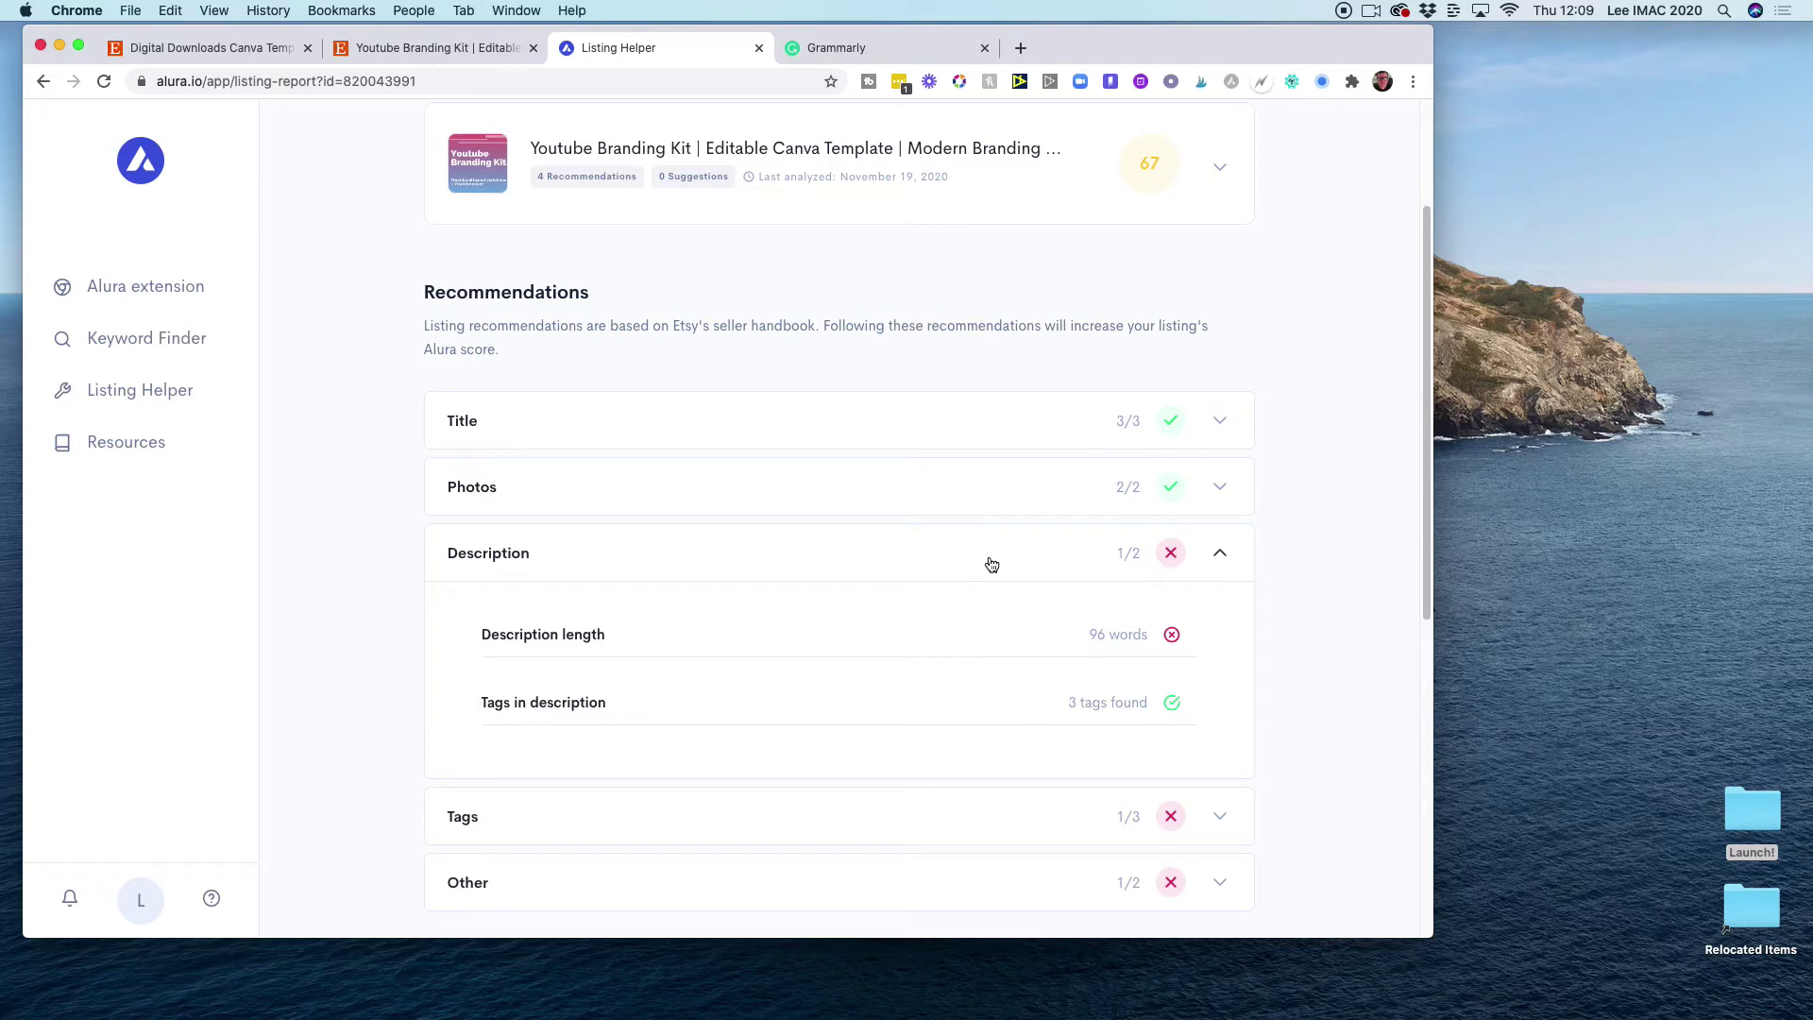
click(1130, 647)
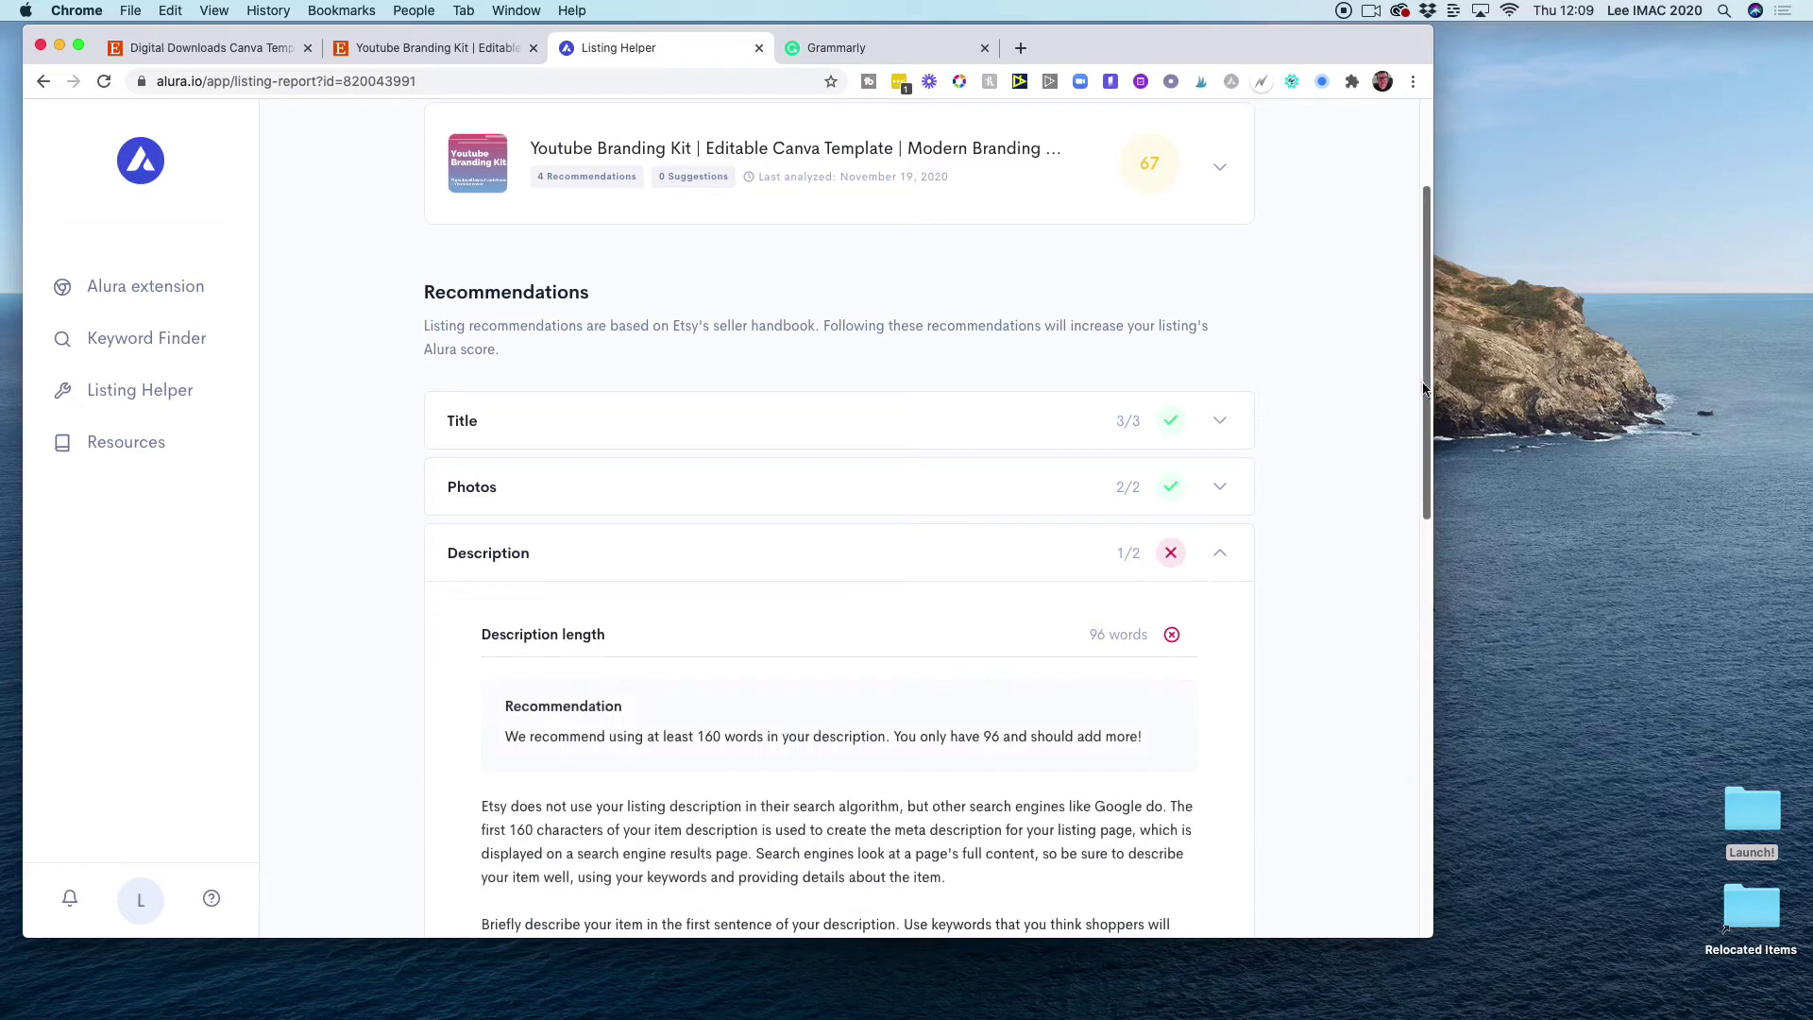
scroll(1396, 415, down, 5)
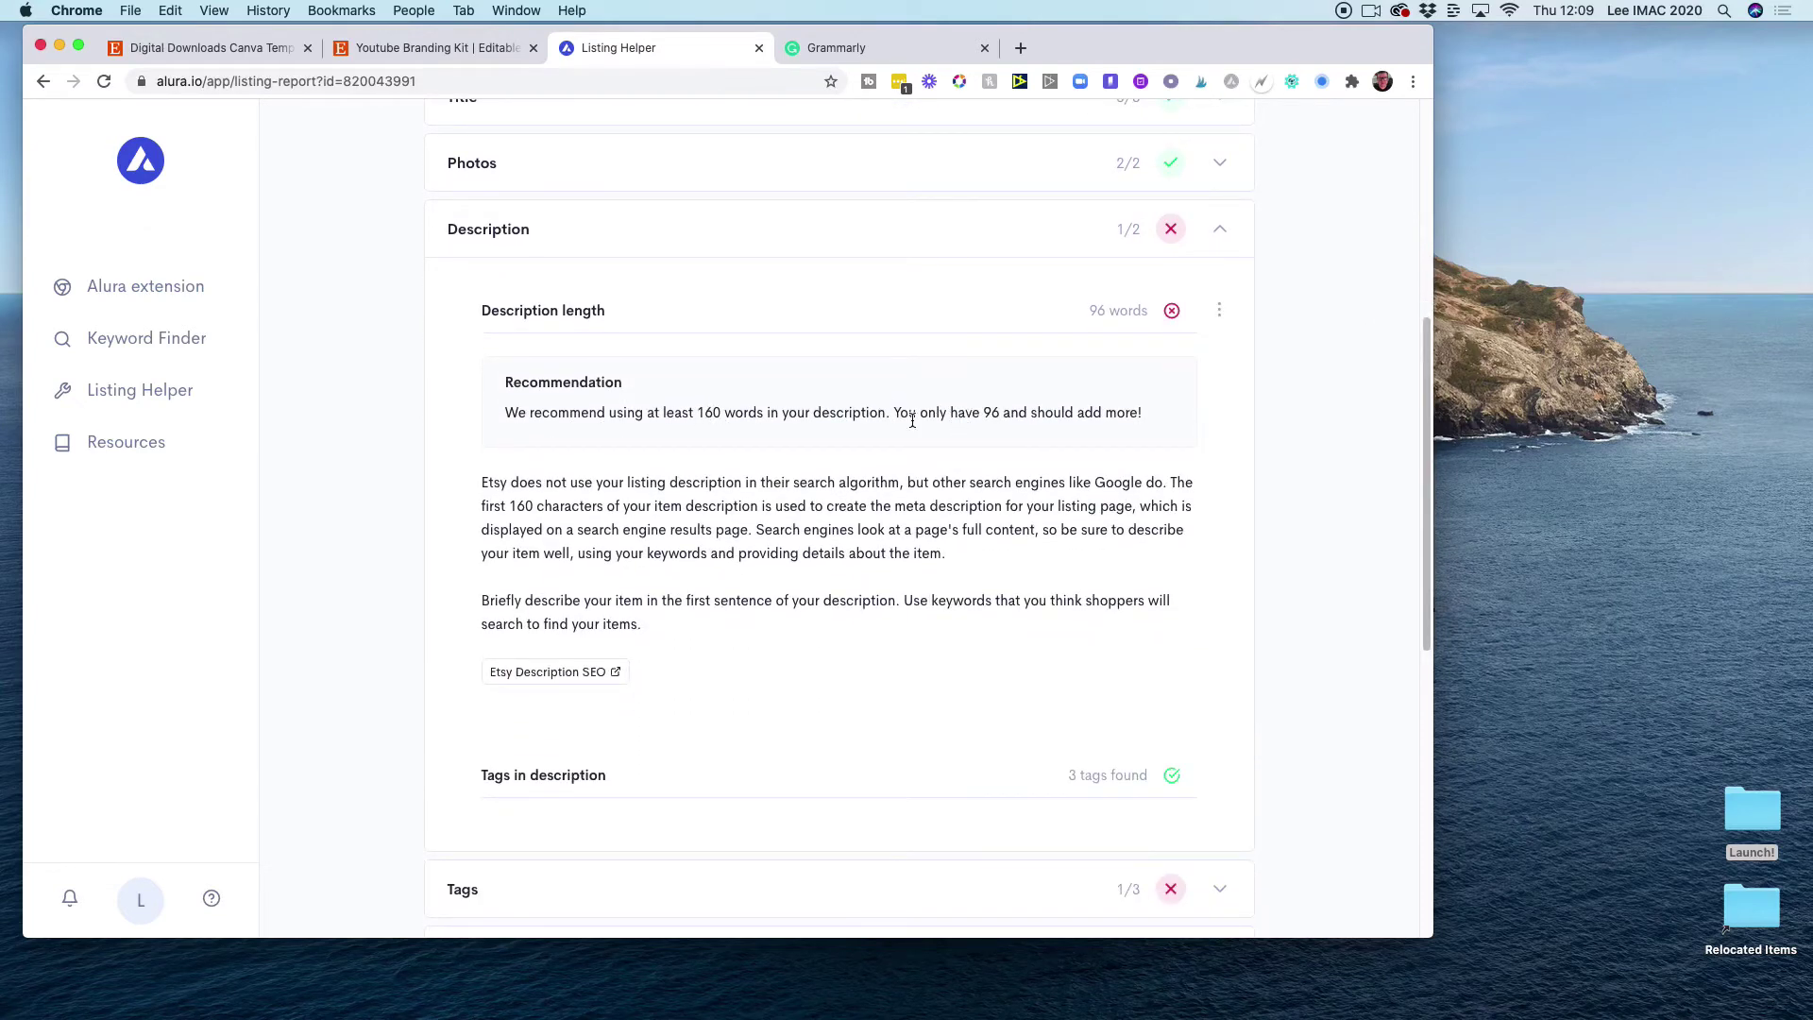
Collapse Description and read the Tags advice to use all 13 tags.
click(955, 231)
click(955, 291)
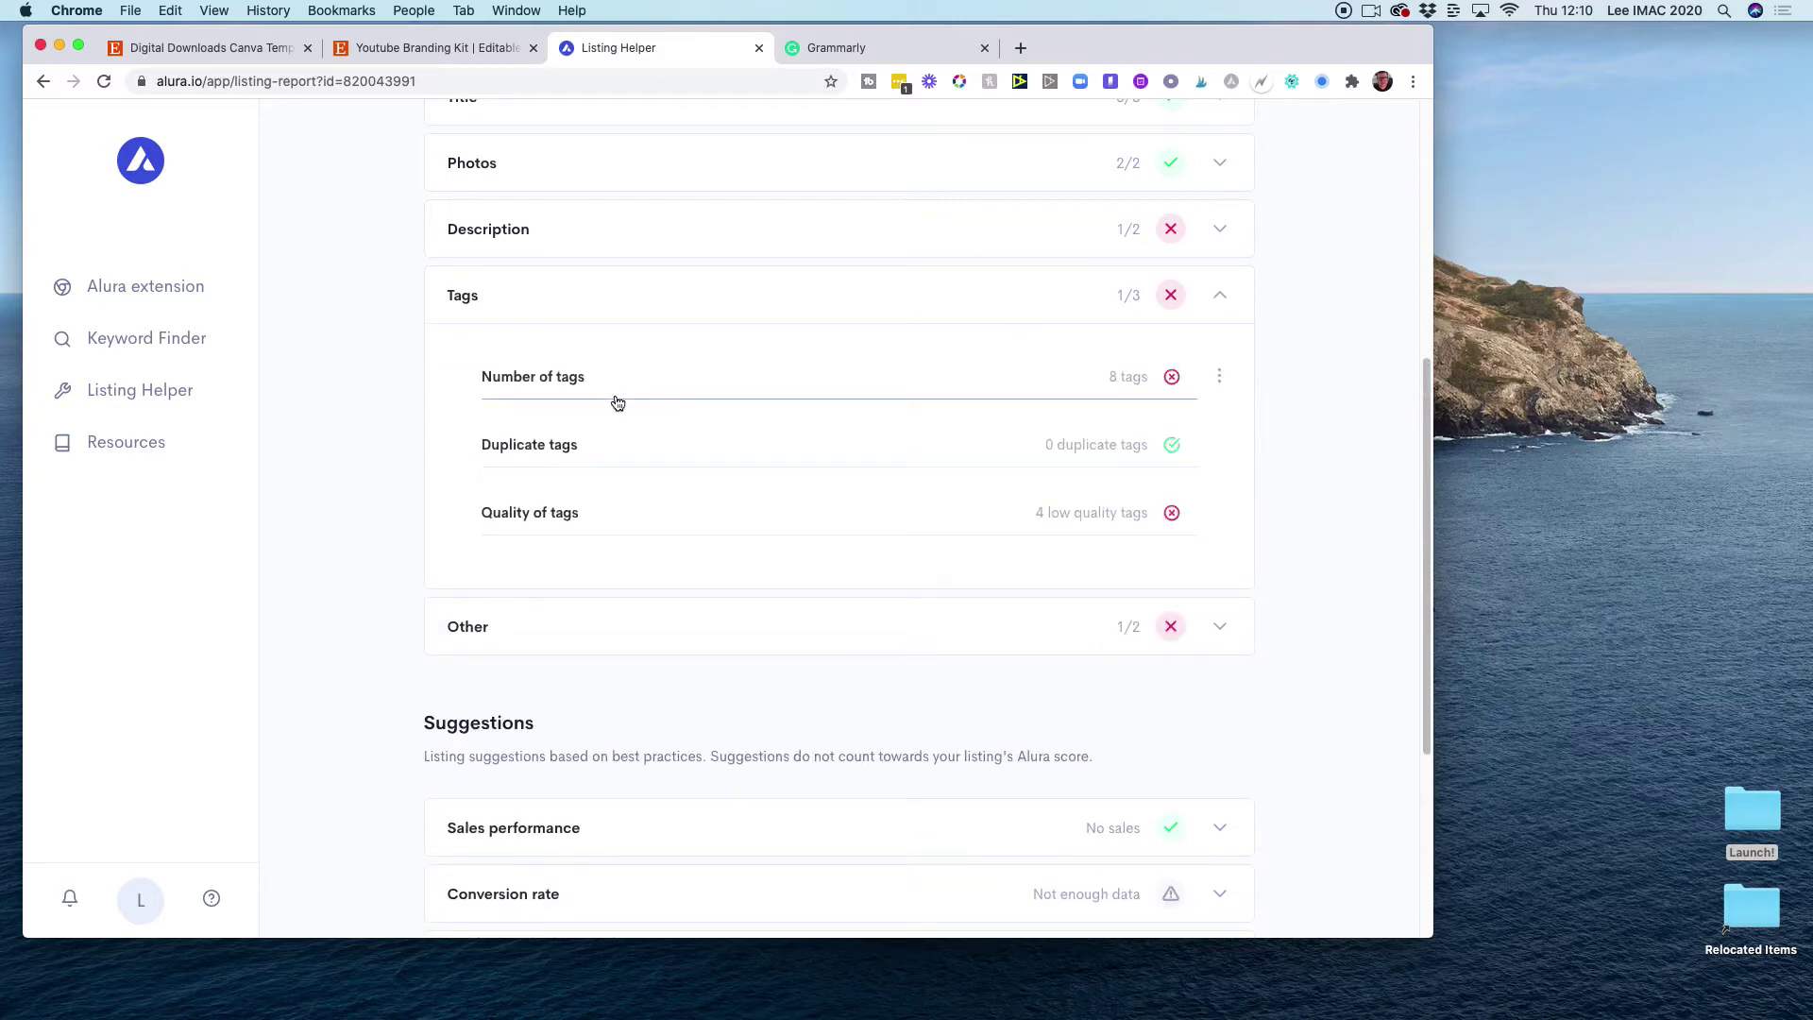
click(873, 389)
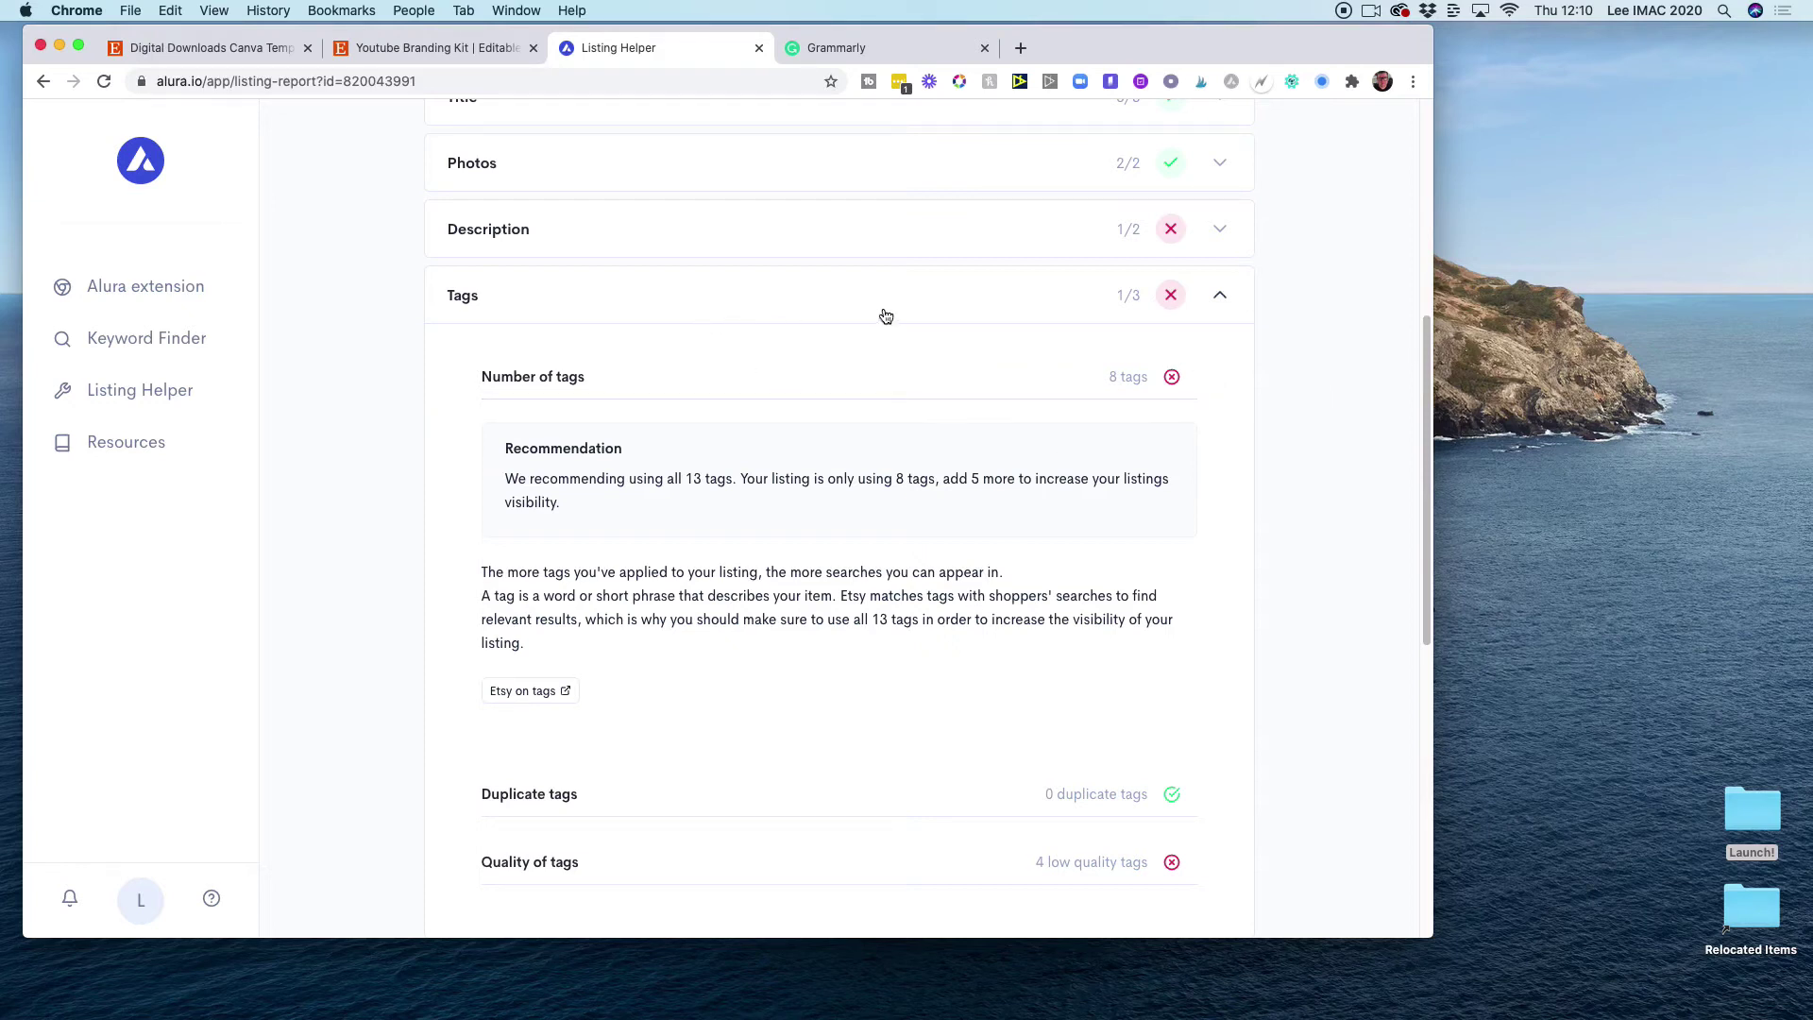
click(803, 293)
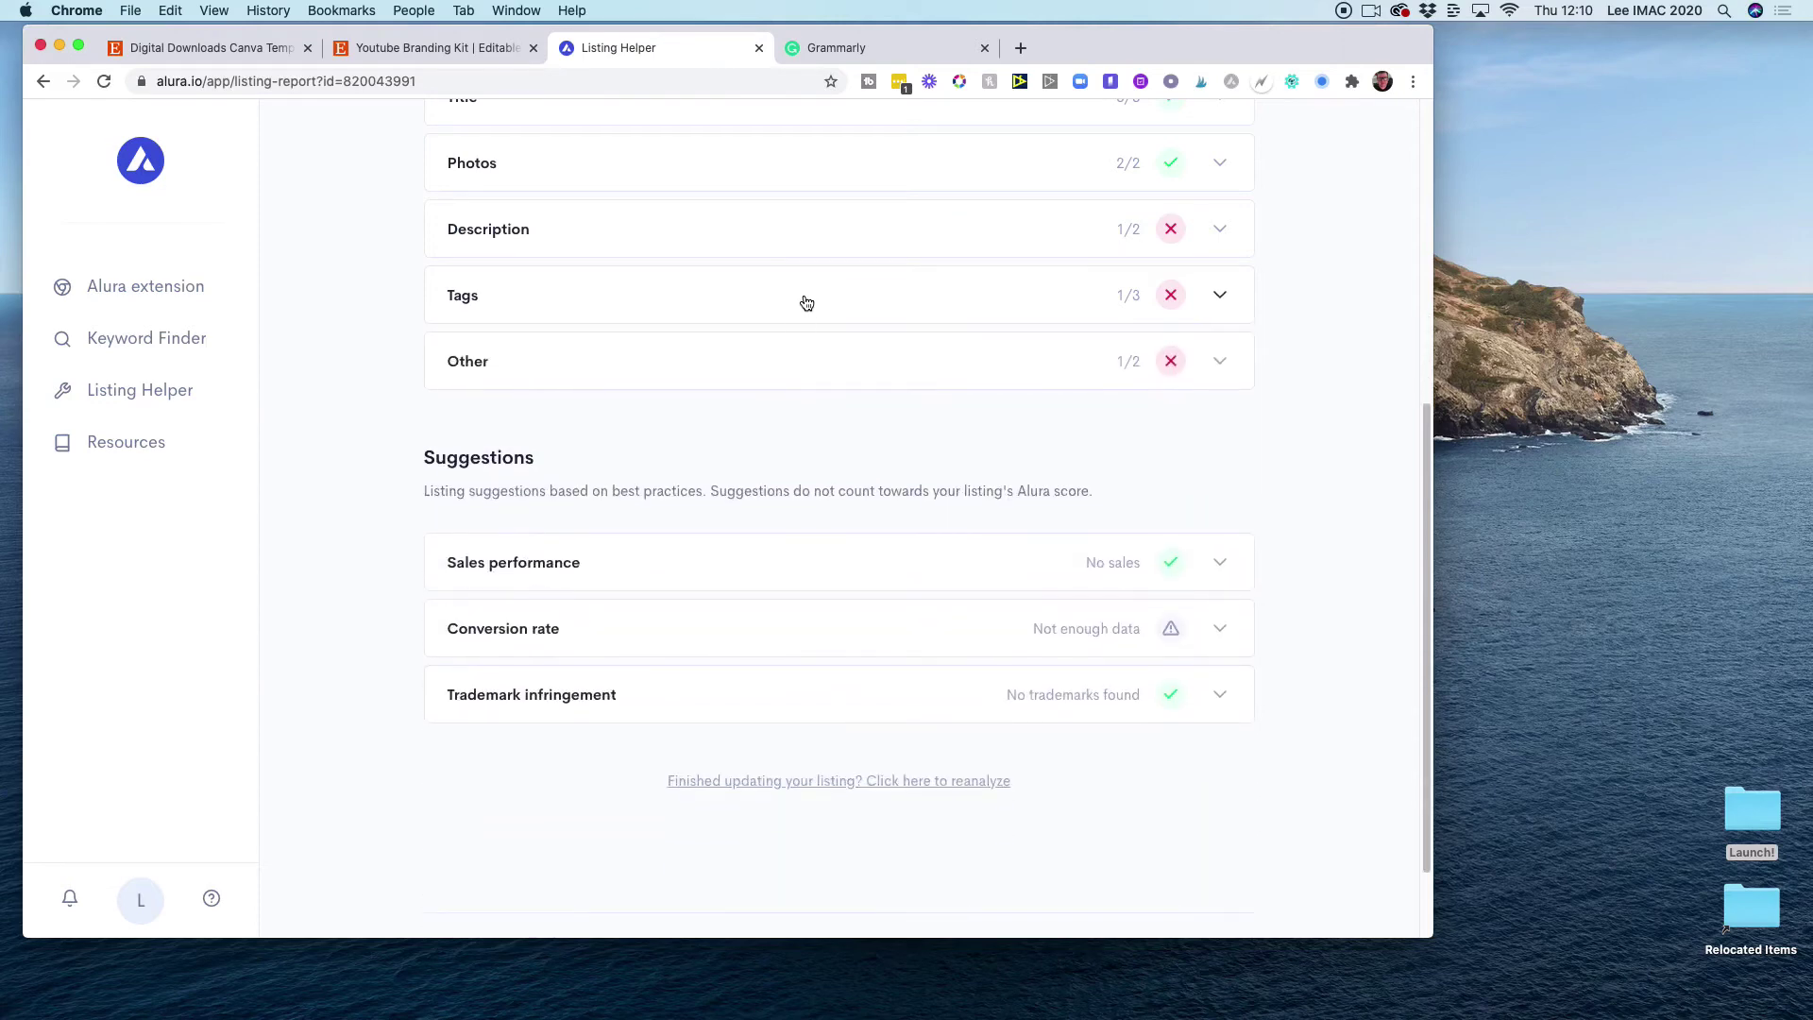
Review the Other section's advice to add at least 2 attributes.
click(783, 368)
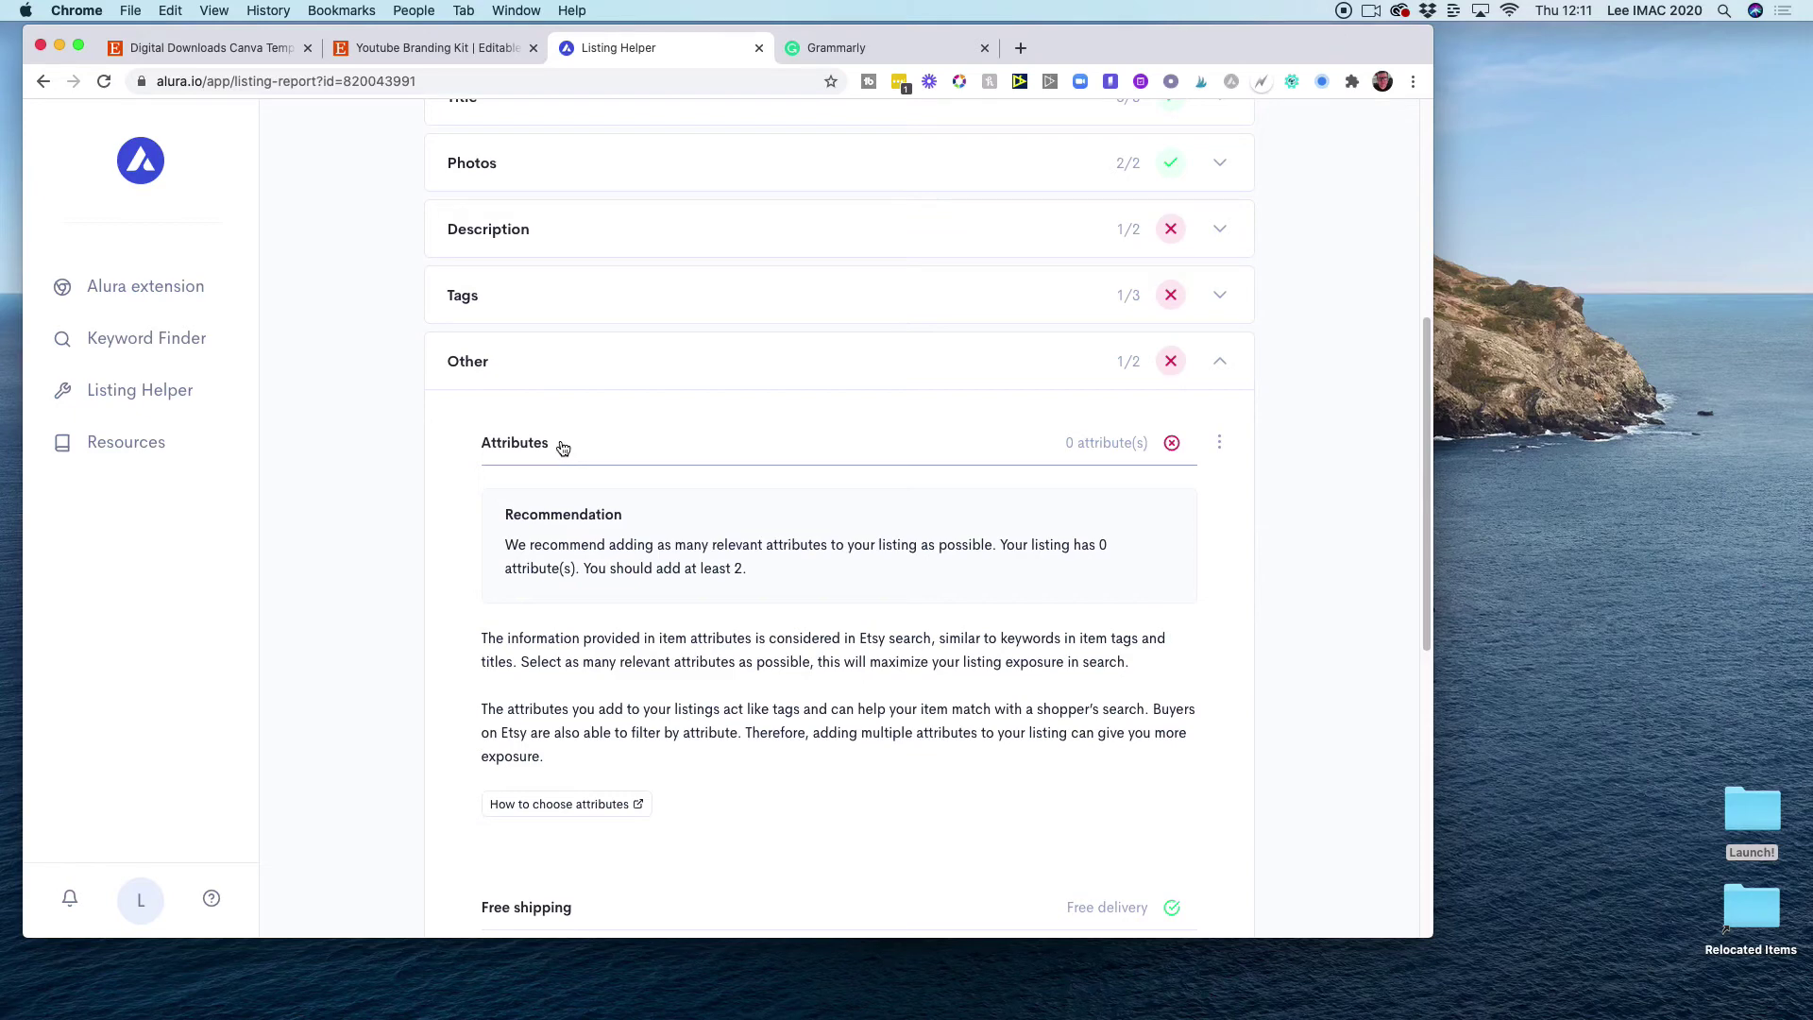
click(563, 446)
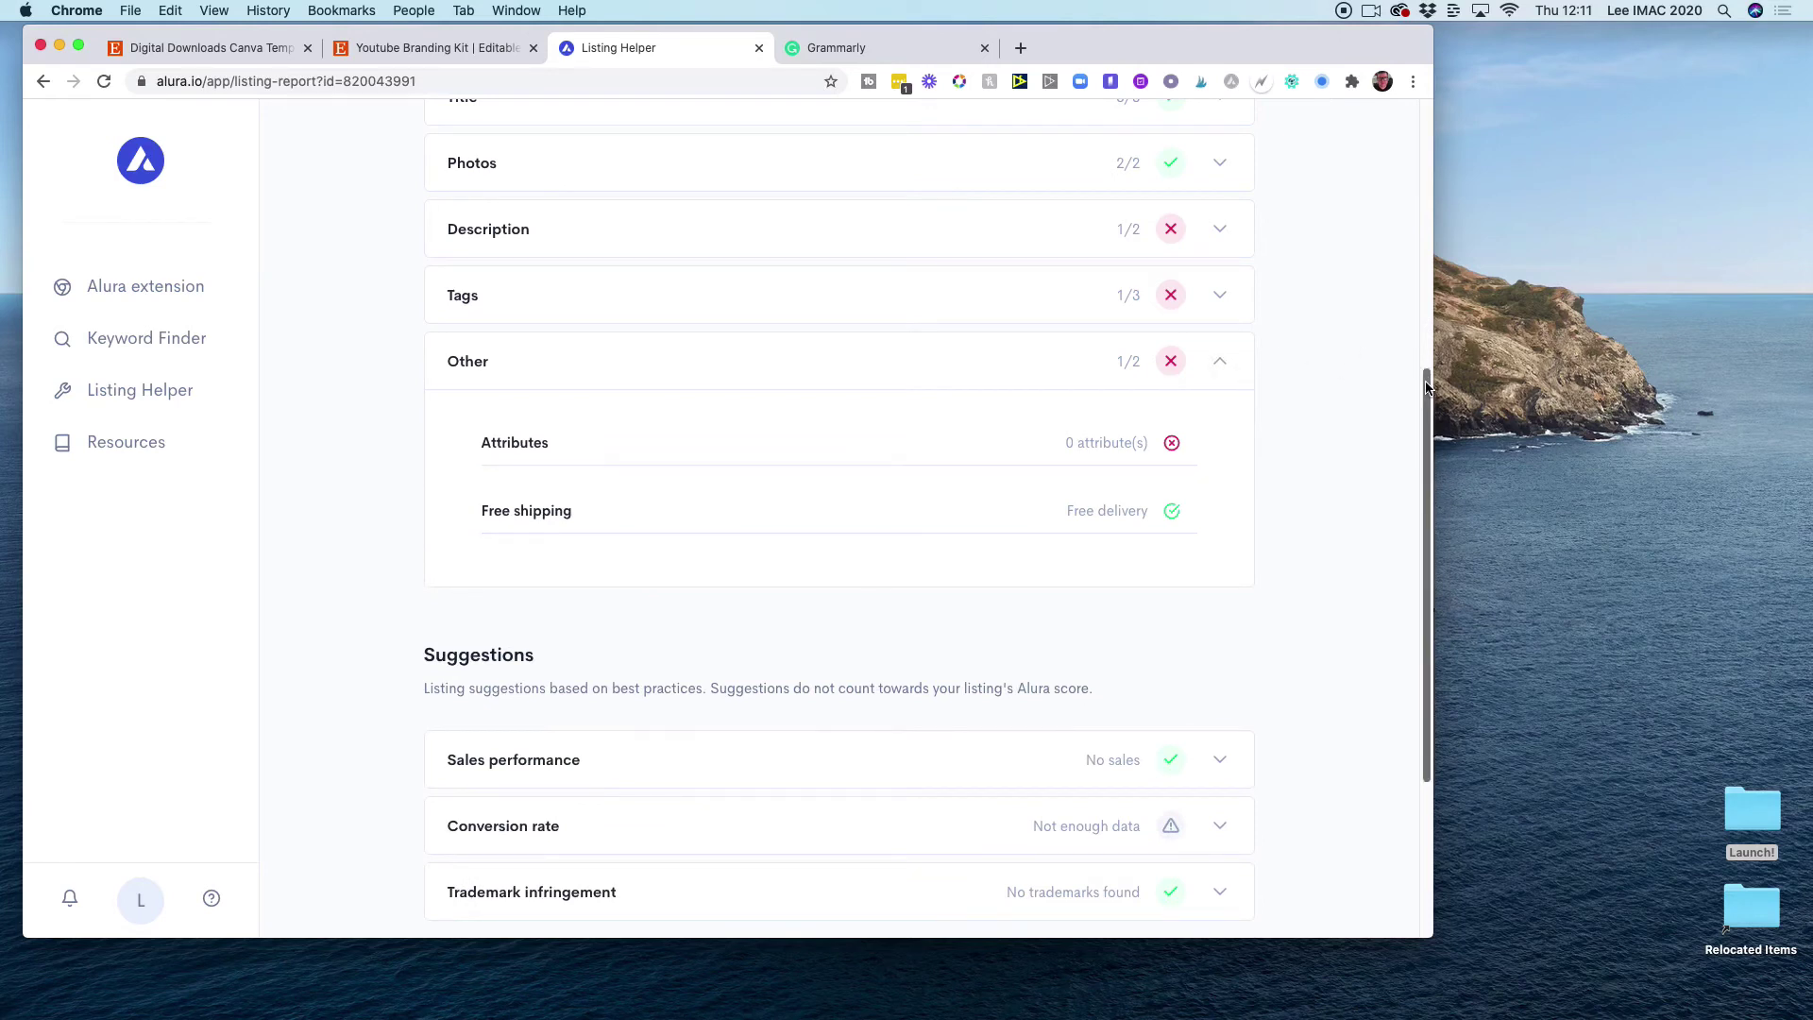
drag(1426, 386, 1347, 97)
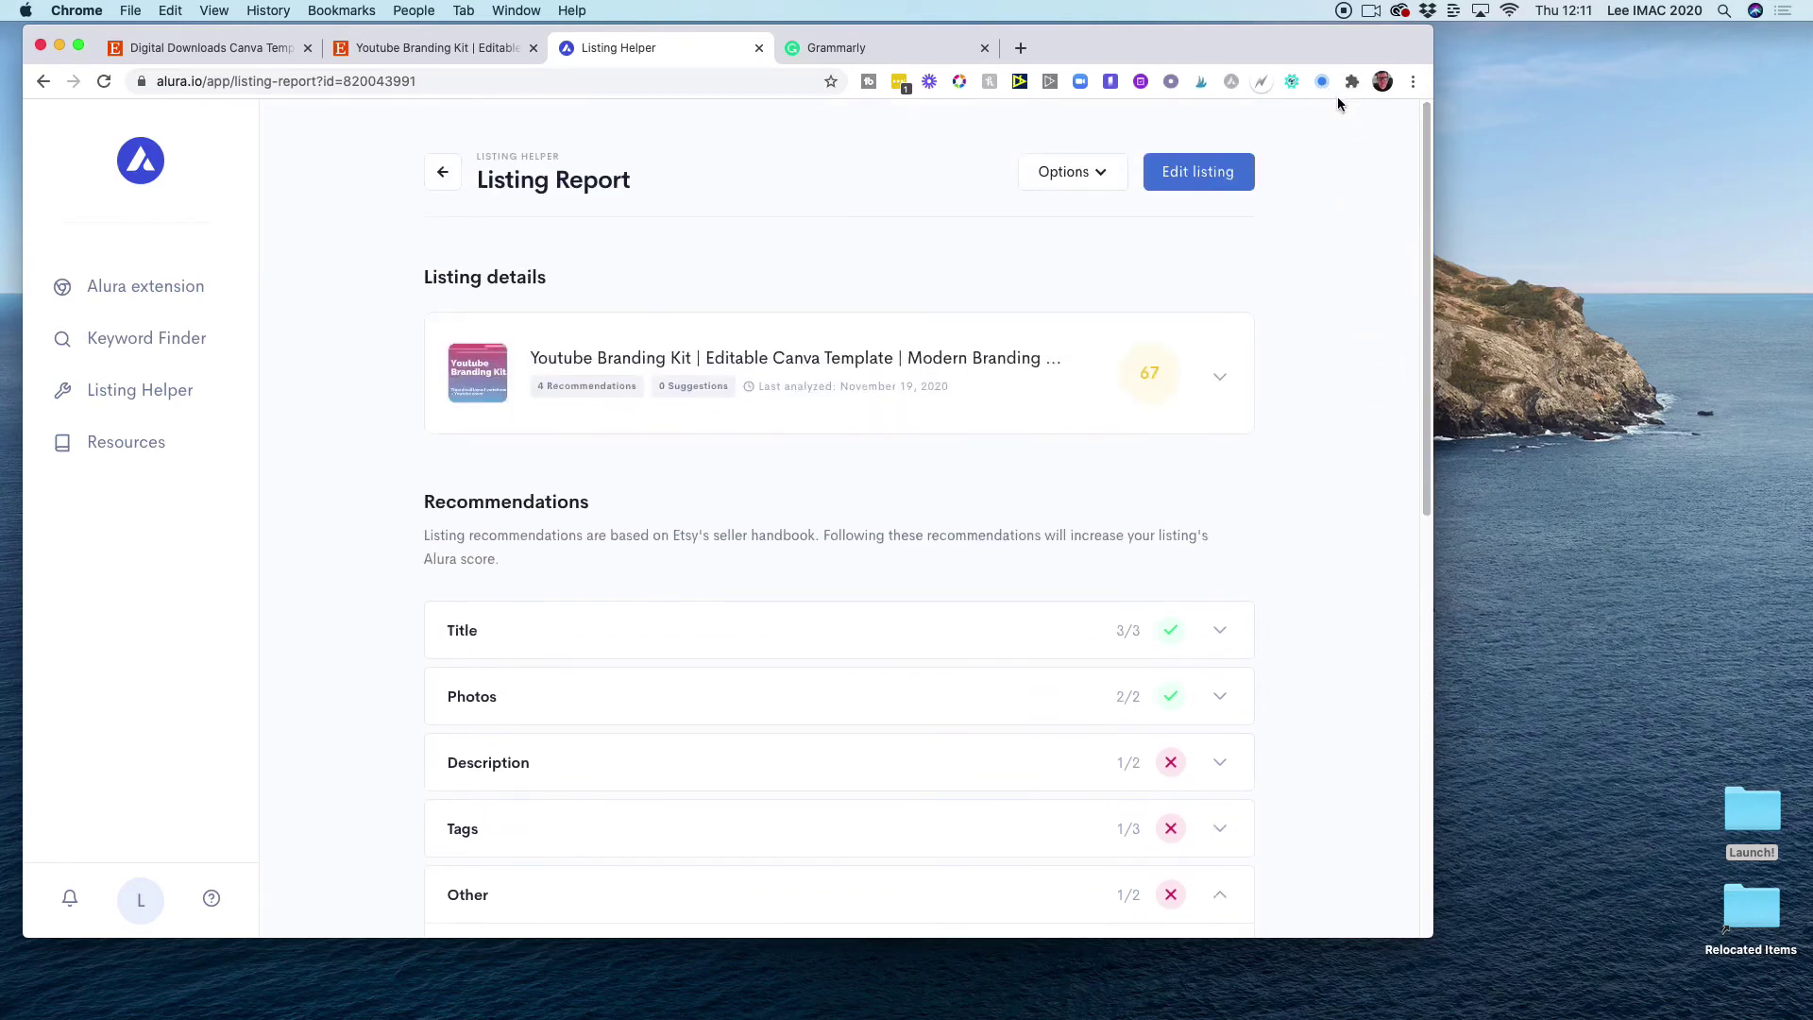
mouse_move(1429, 239)
mouse_down()
mouse_move(1435, 416)
mouse_move(1421, 222)
mouse_up()
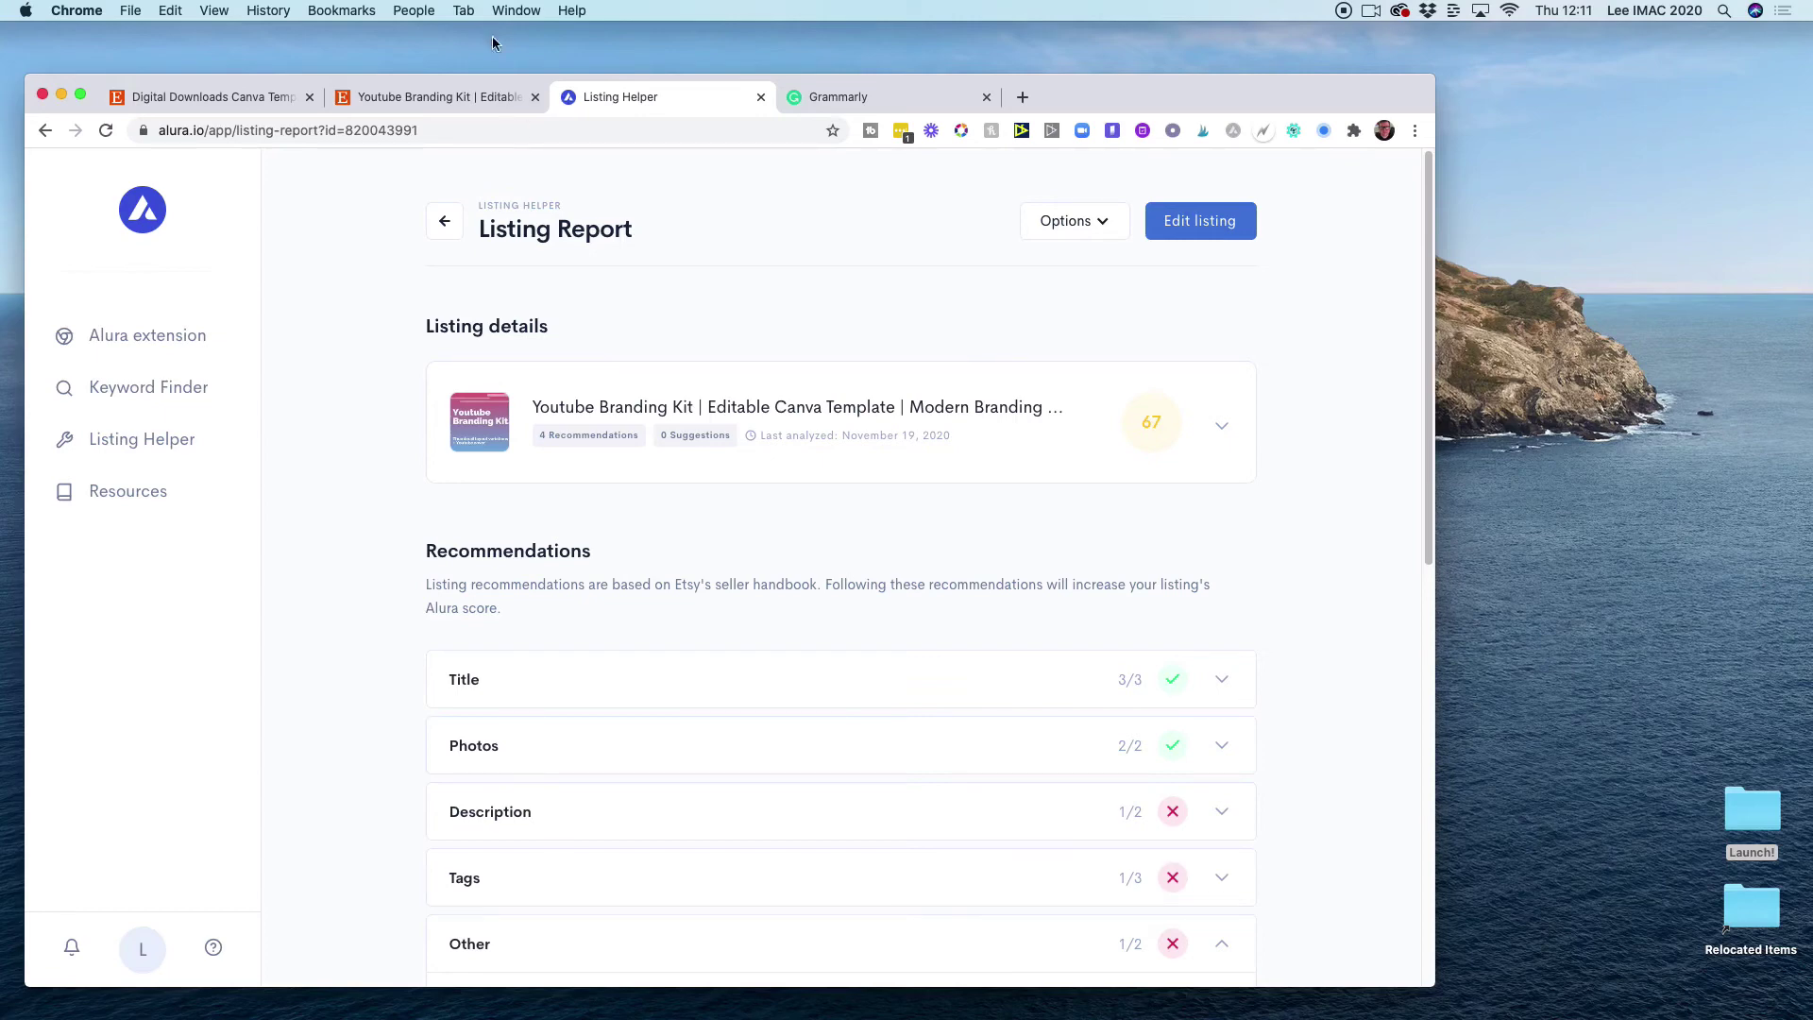
Select the full 425-word revised description in the Grammarly document.
key(ctrl+Tab)
click(290, 303)
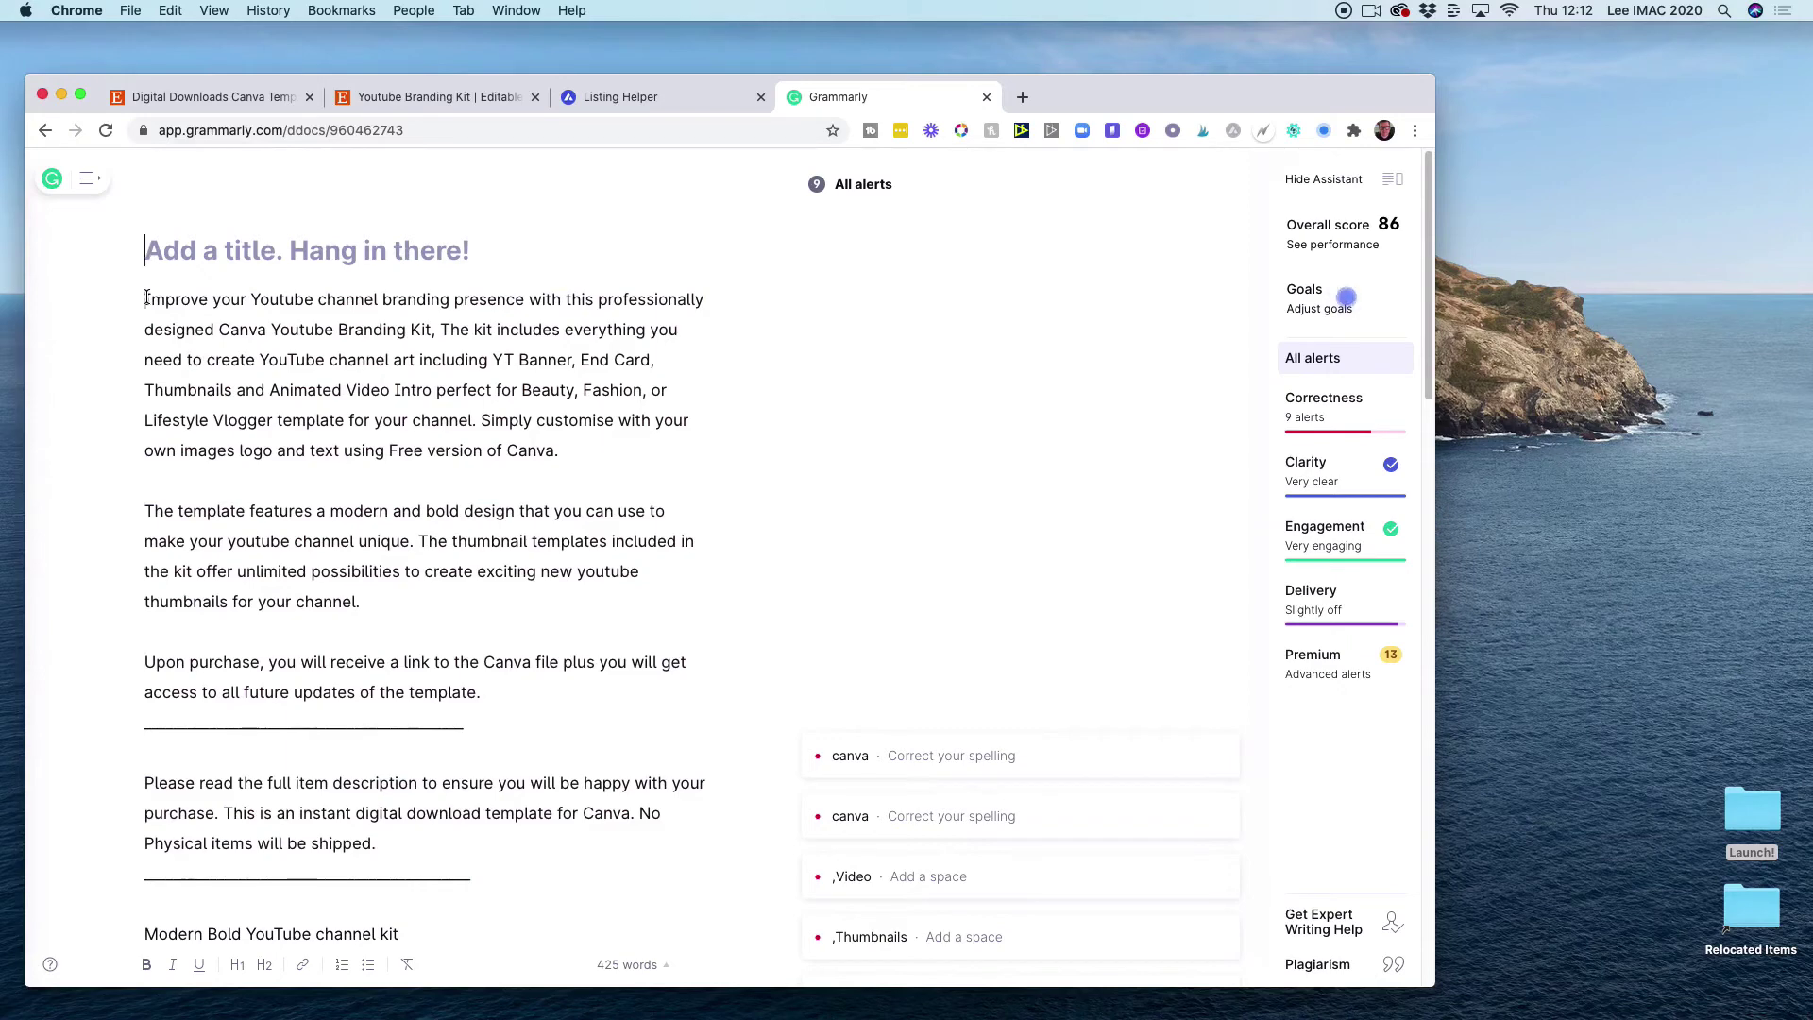
drag(147, 298, 357, 871)
drag(1426, 507, 1401, 756)
shift+click(469, 429)
Replace the Etsy listing description with the copied text and select the keyword-phrase paragraph.
click(435, 96)
drag(637, 410, 579, 341)
key(super+4)
drag(194, 637, 134, 459)
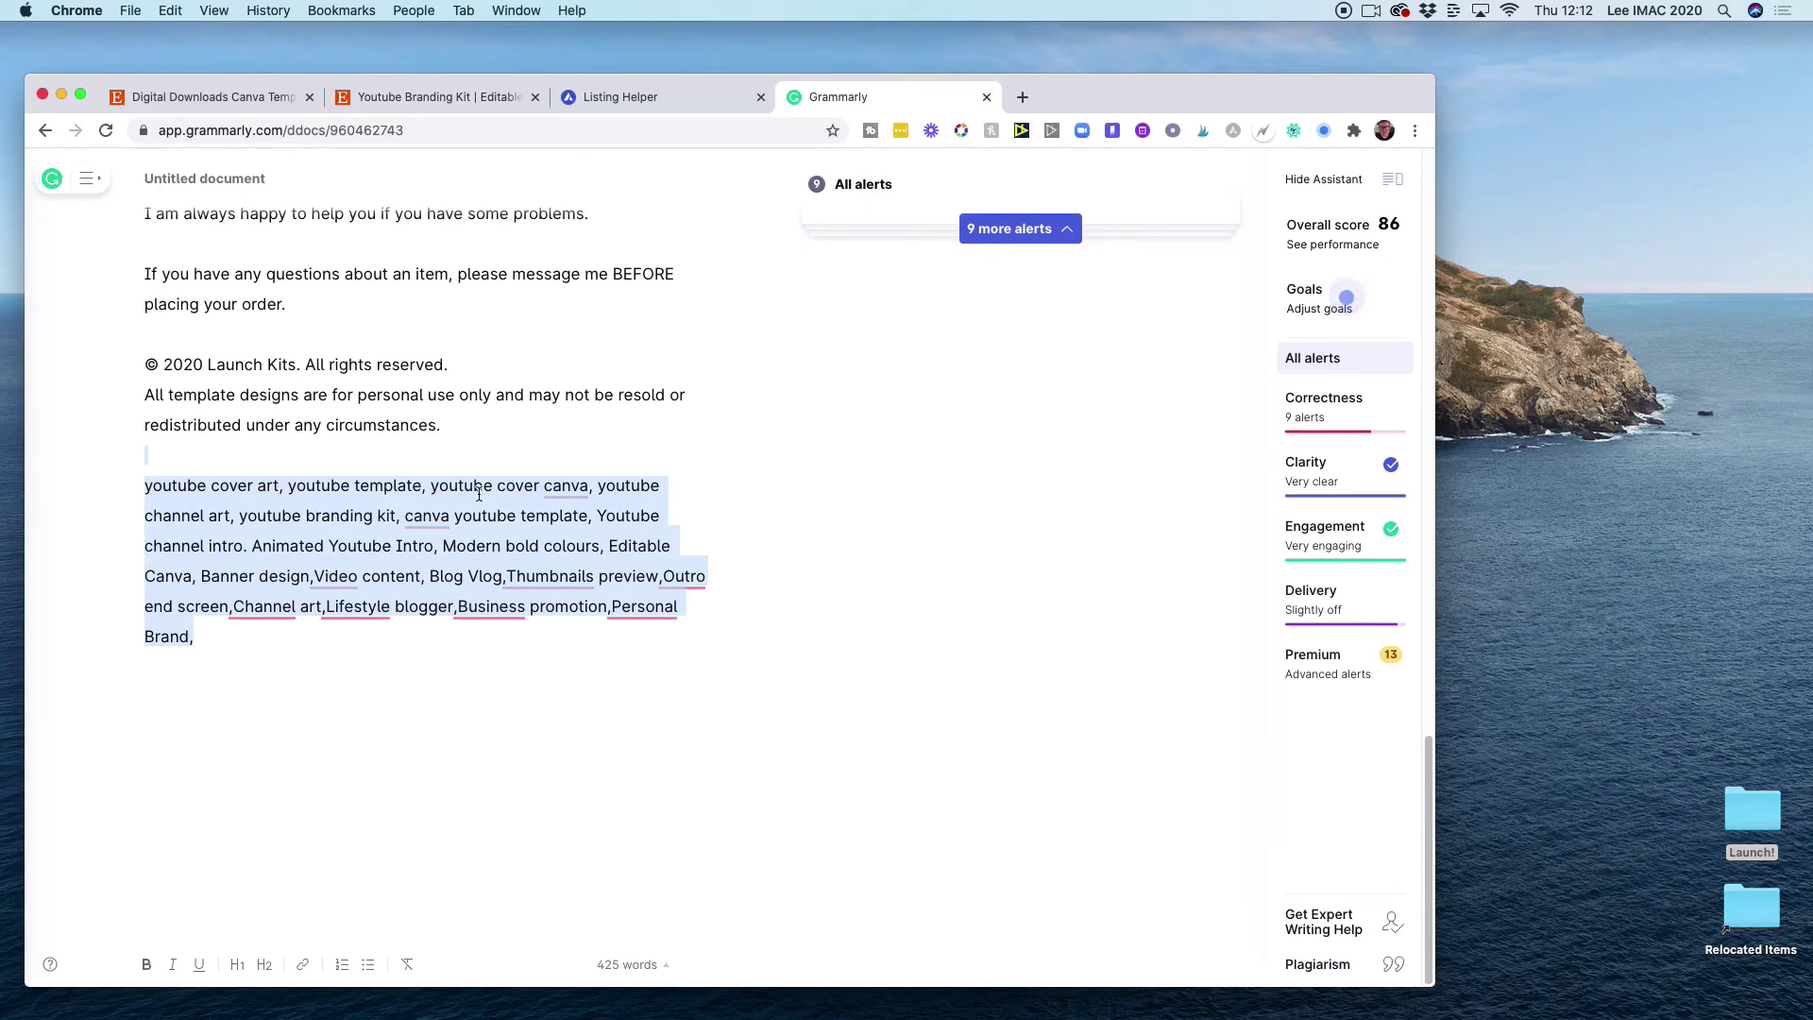
Remove the generic tags: canva, thumbnail, branding, social branding and youtube.
click(485, 96)
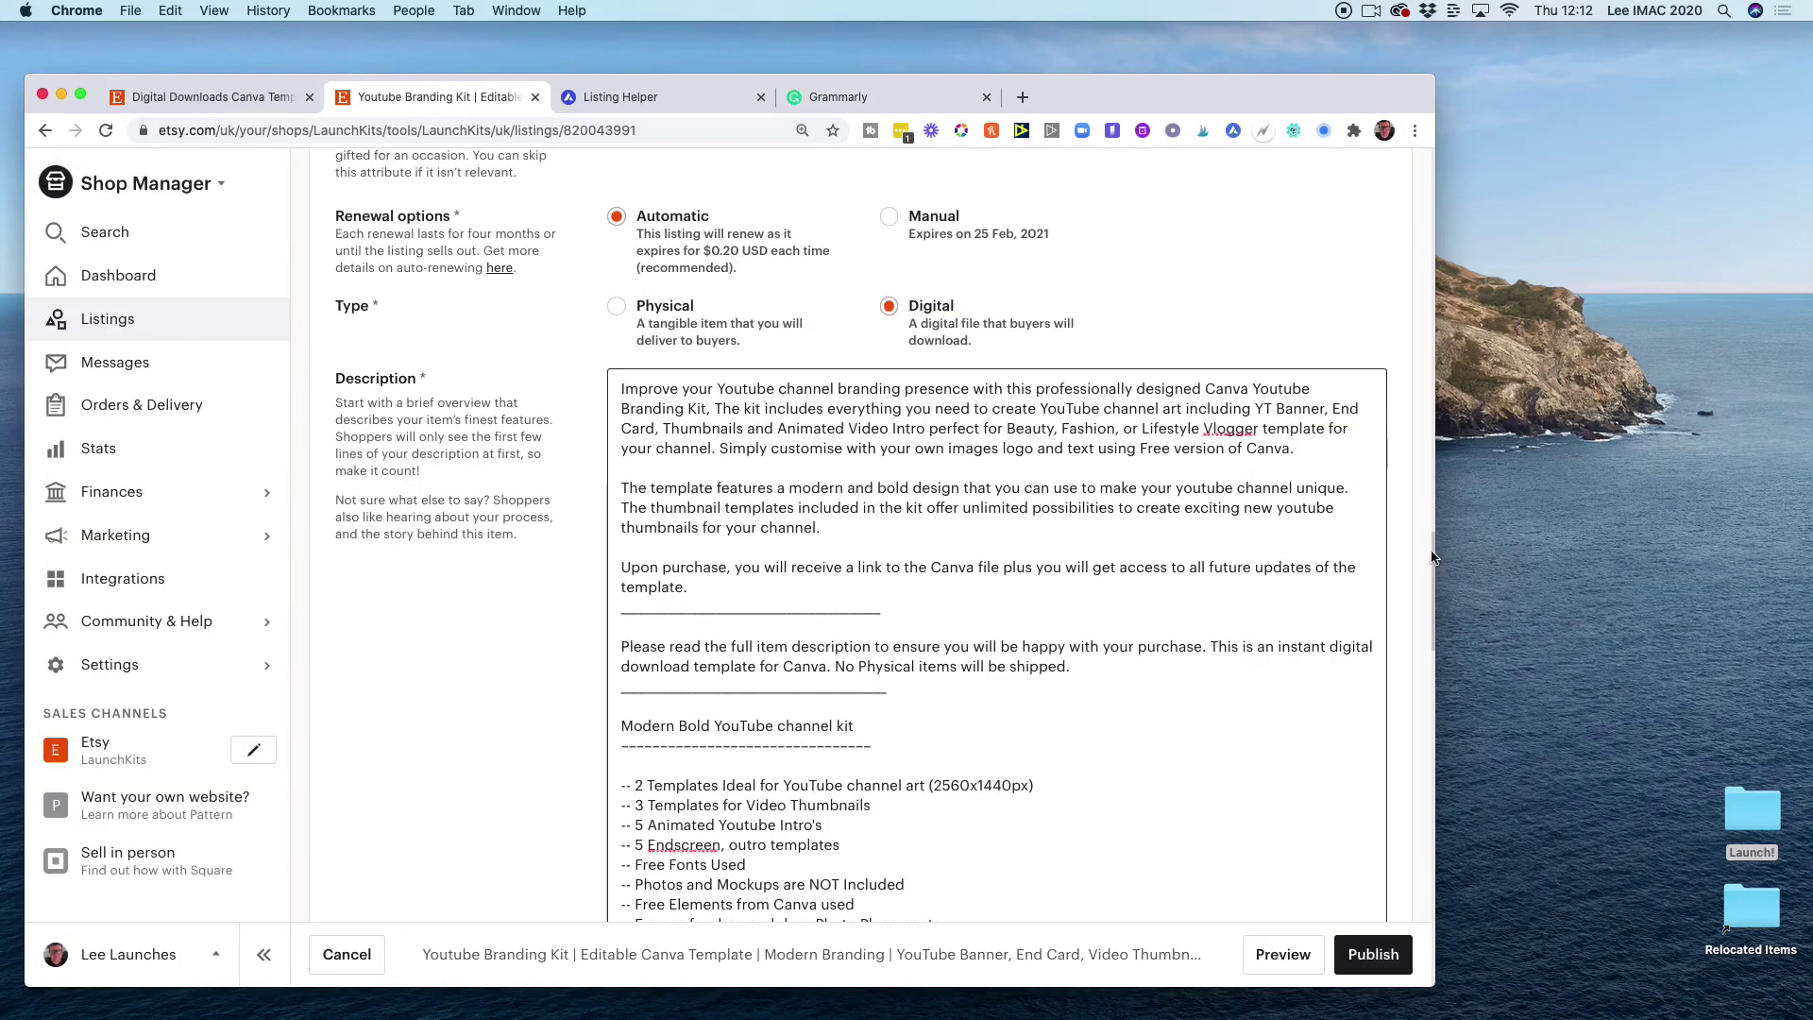
drag(1432, 557, 1405, 753)
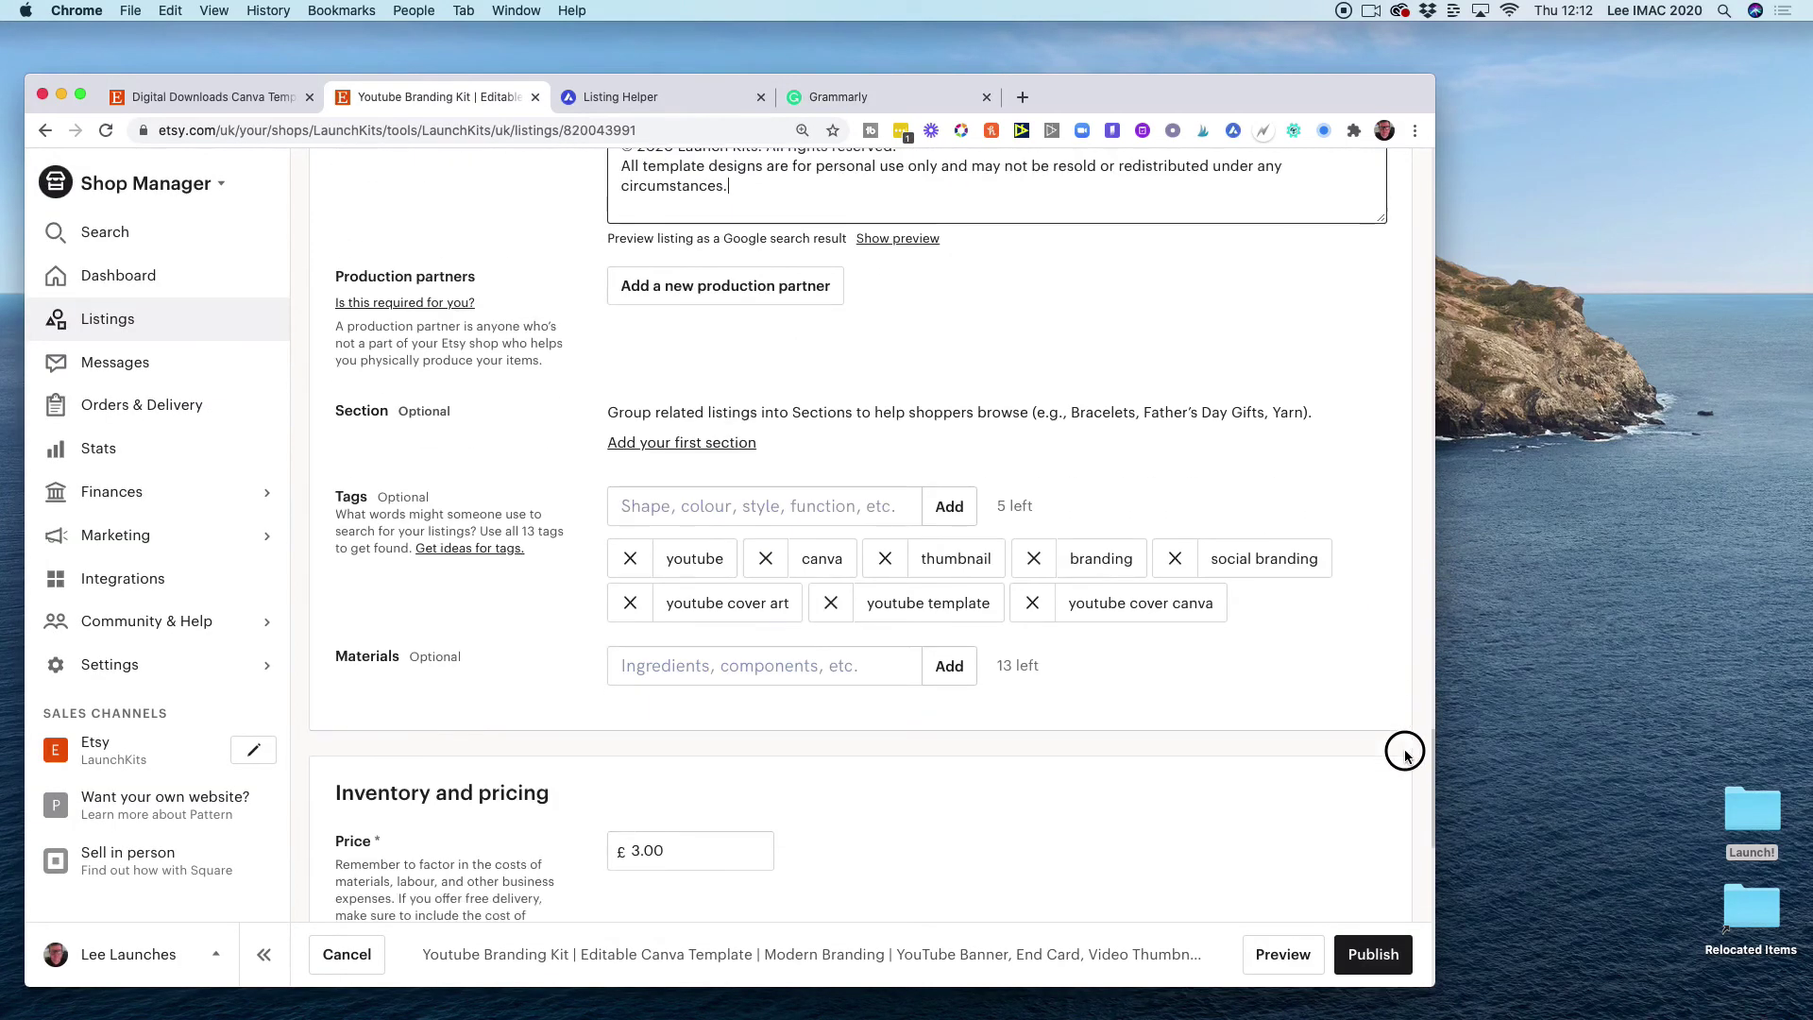
scroll(1319, 731, down, 1)
click(764, 540)
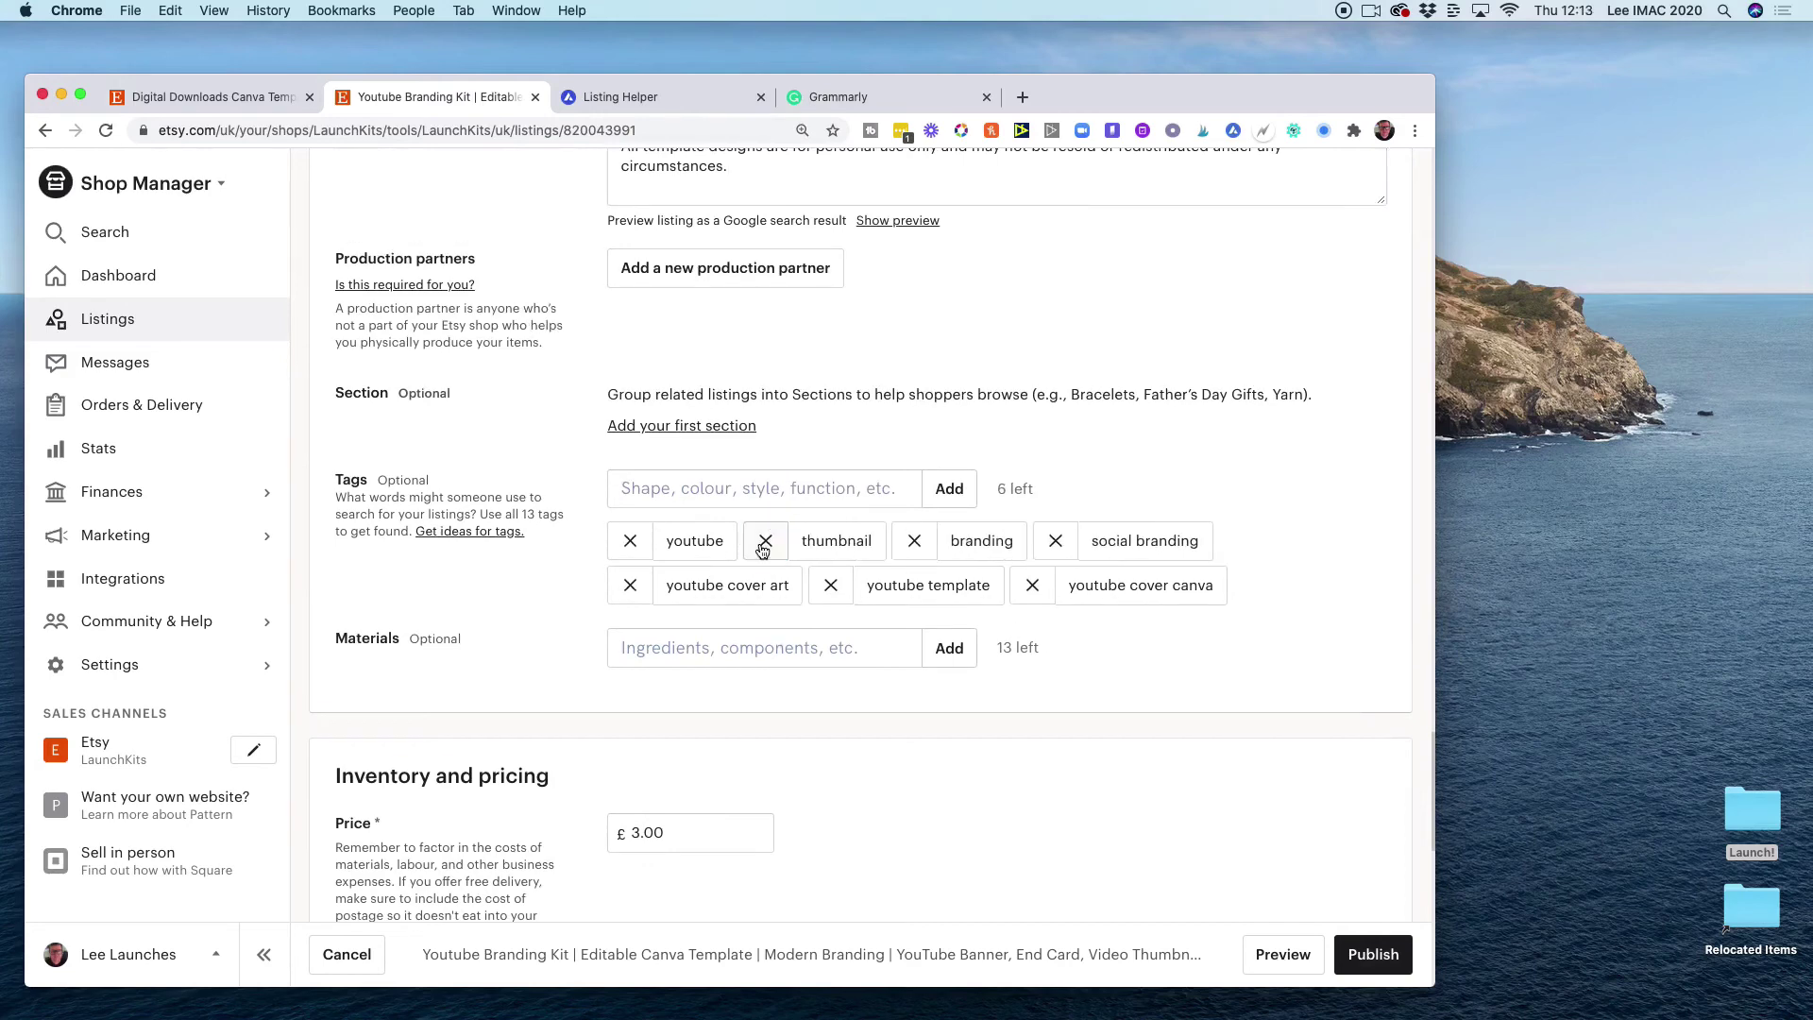
click(764, 542)
click(764, 541)
click(764, 540)
click(764, 540)
Add the keyword phrases as 13 tags and check the expanded description on the live listing.
text(Youtube channel intro. Animated Youtube)
click(949, 488)
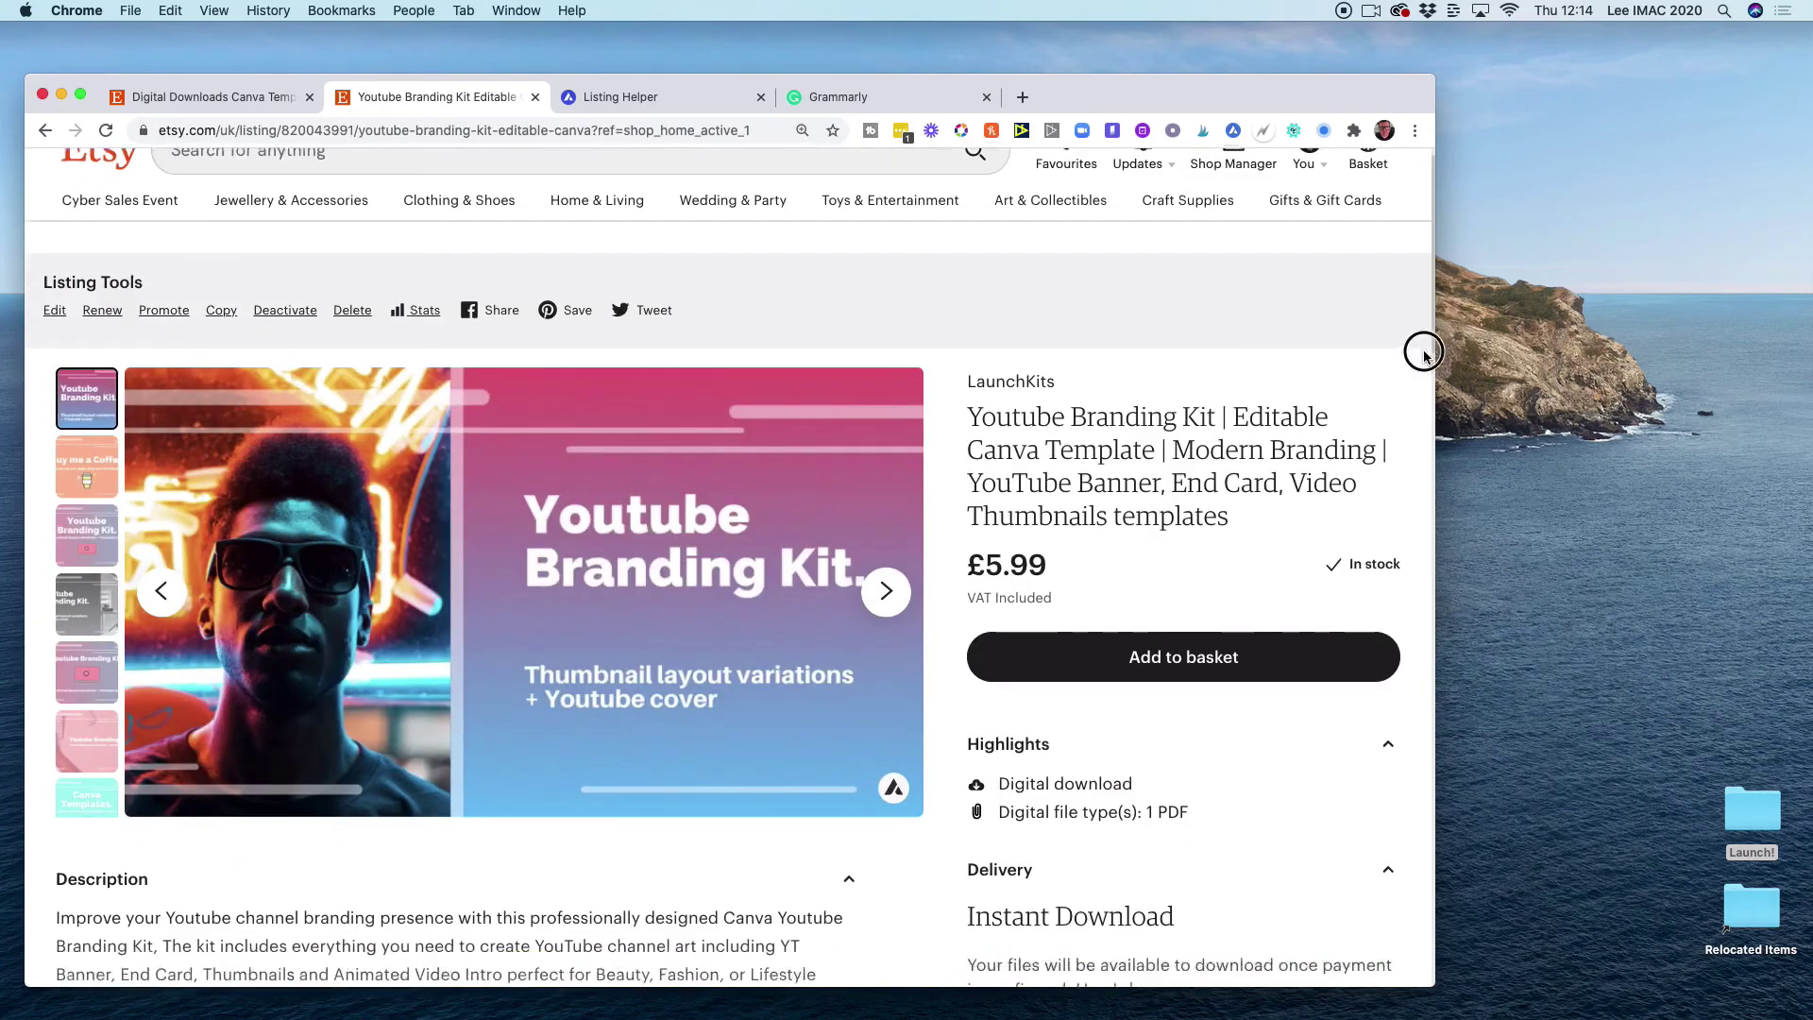
scroll(1413, 425, down, 5)
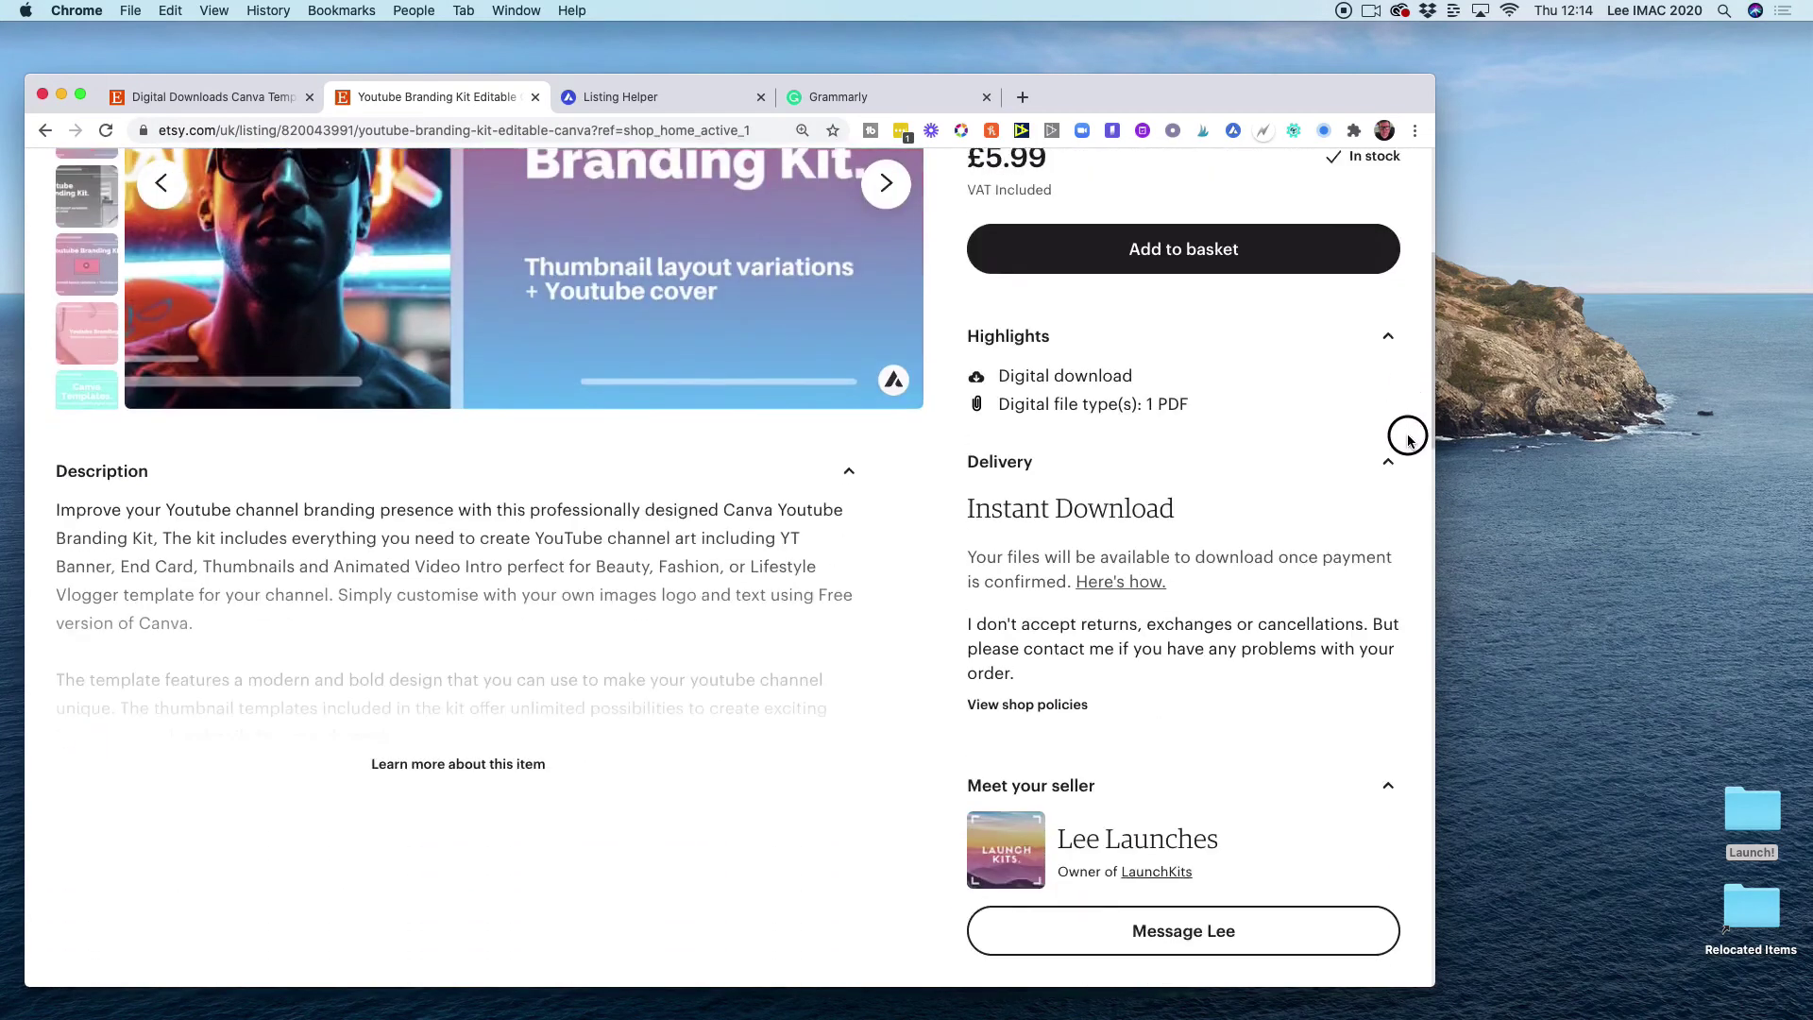
click(460, 667)
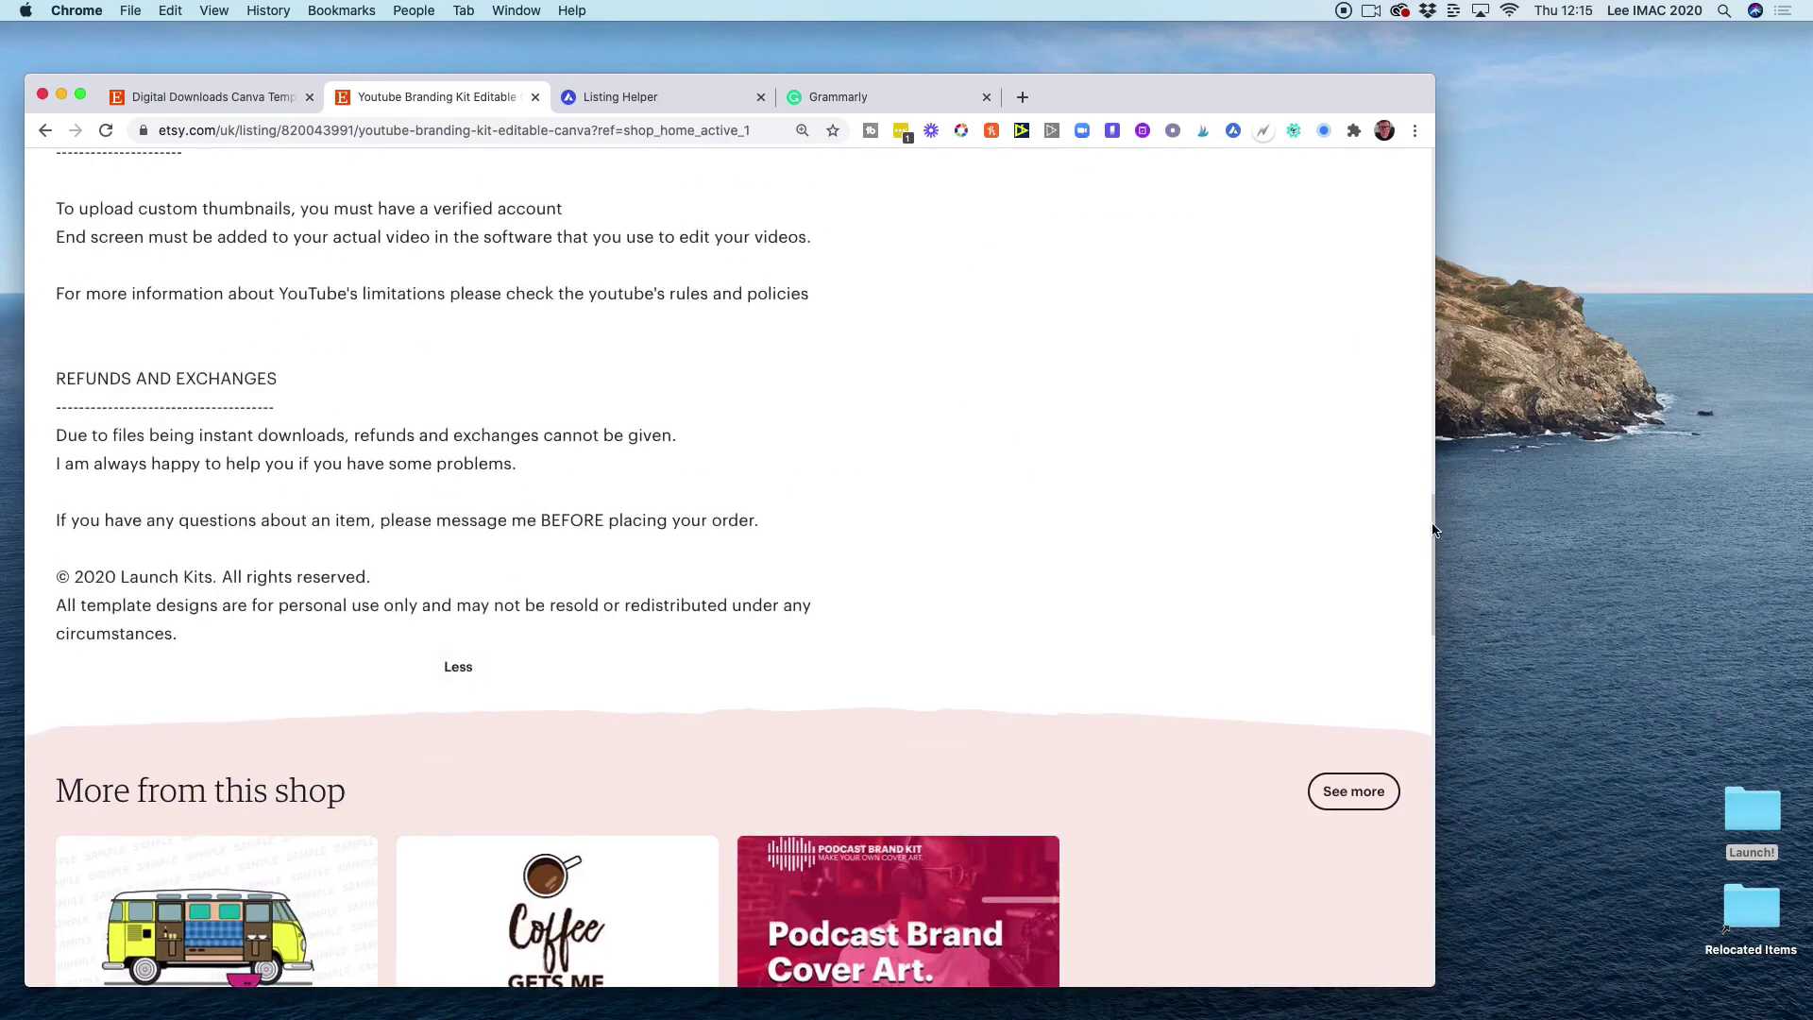
scroll(1434, 531, up, 15)
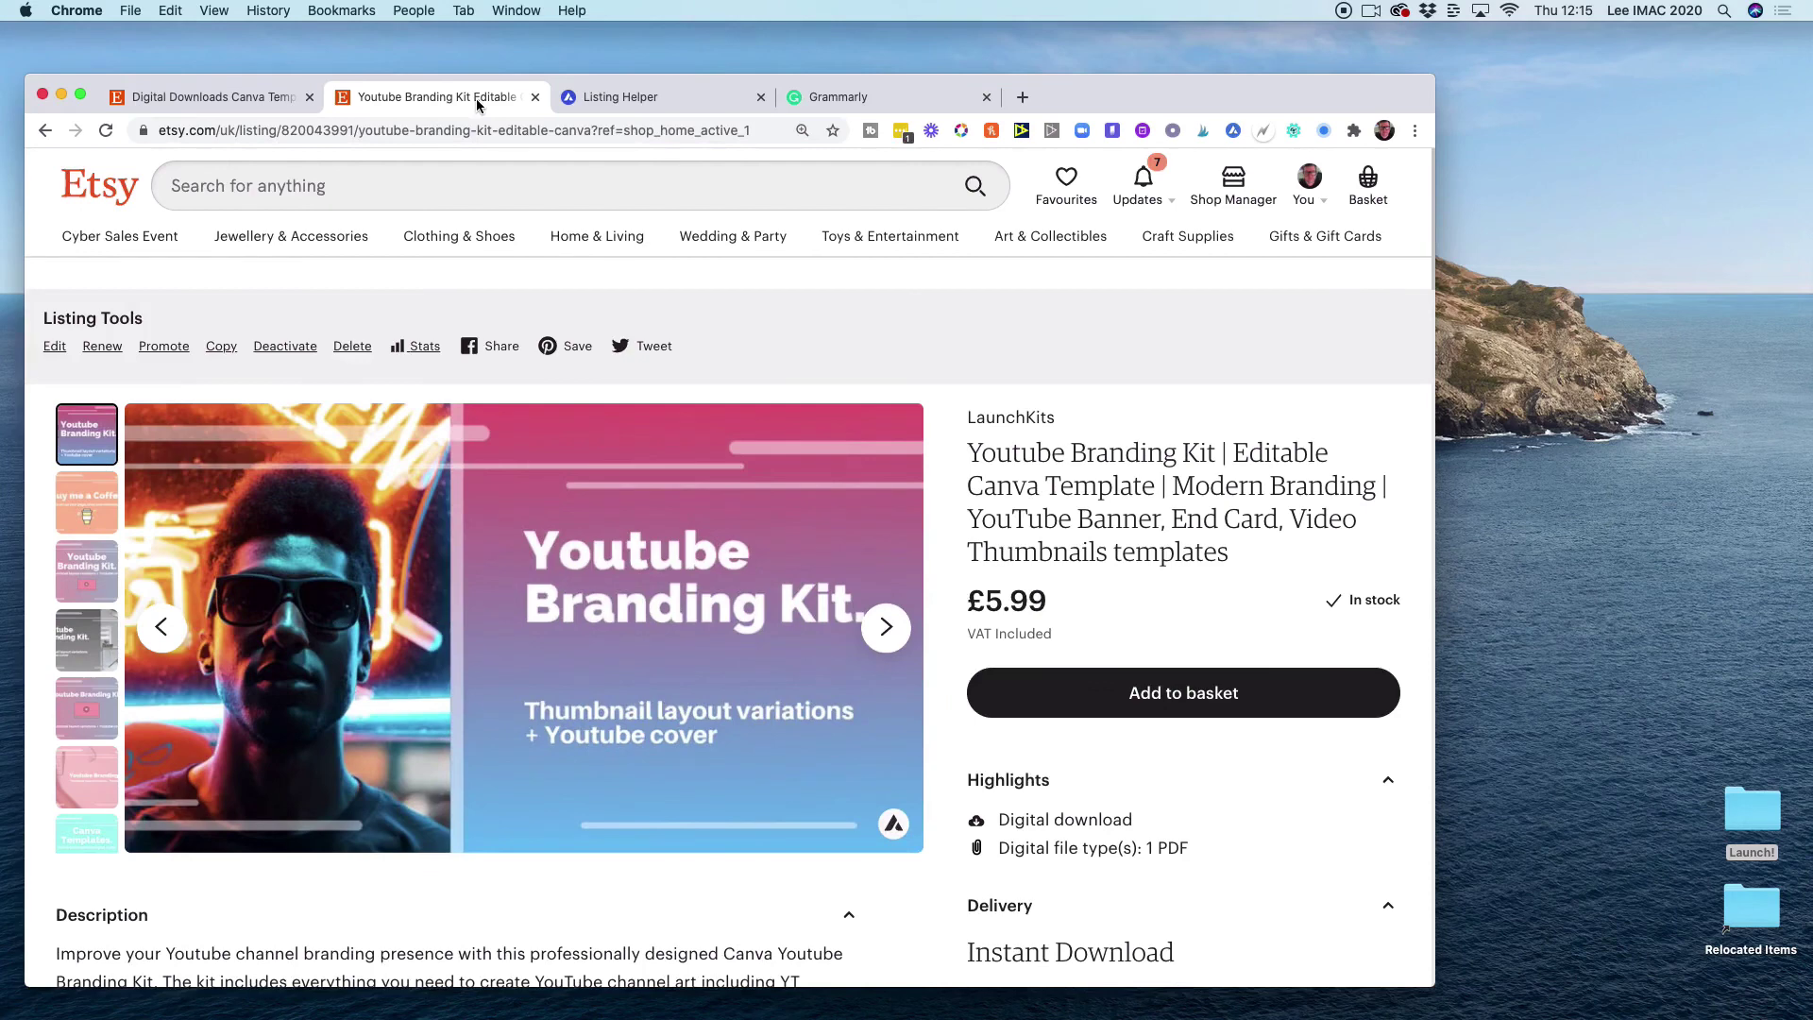
Reanalyze the Youtube Branding Kit listing, now scoring 92 with 1 recommendation left.
click(614, 96)
click(1087, 223)
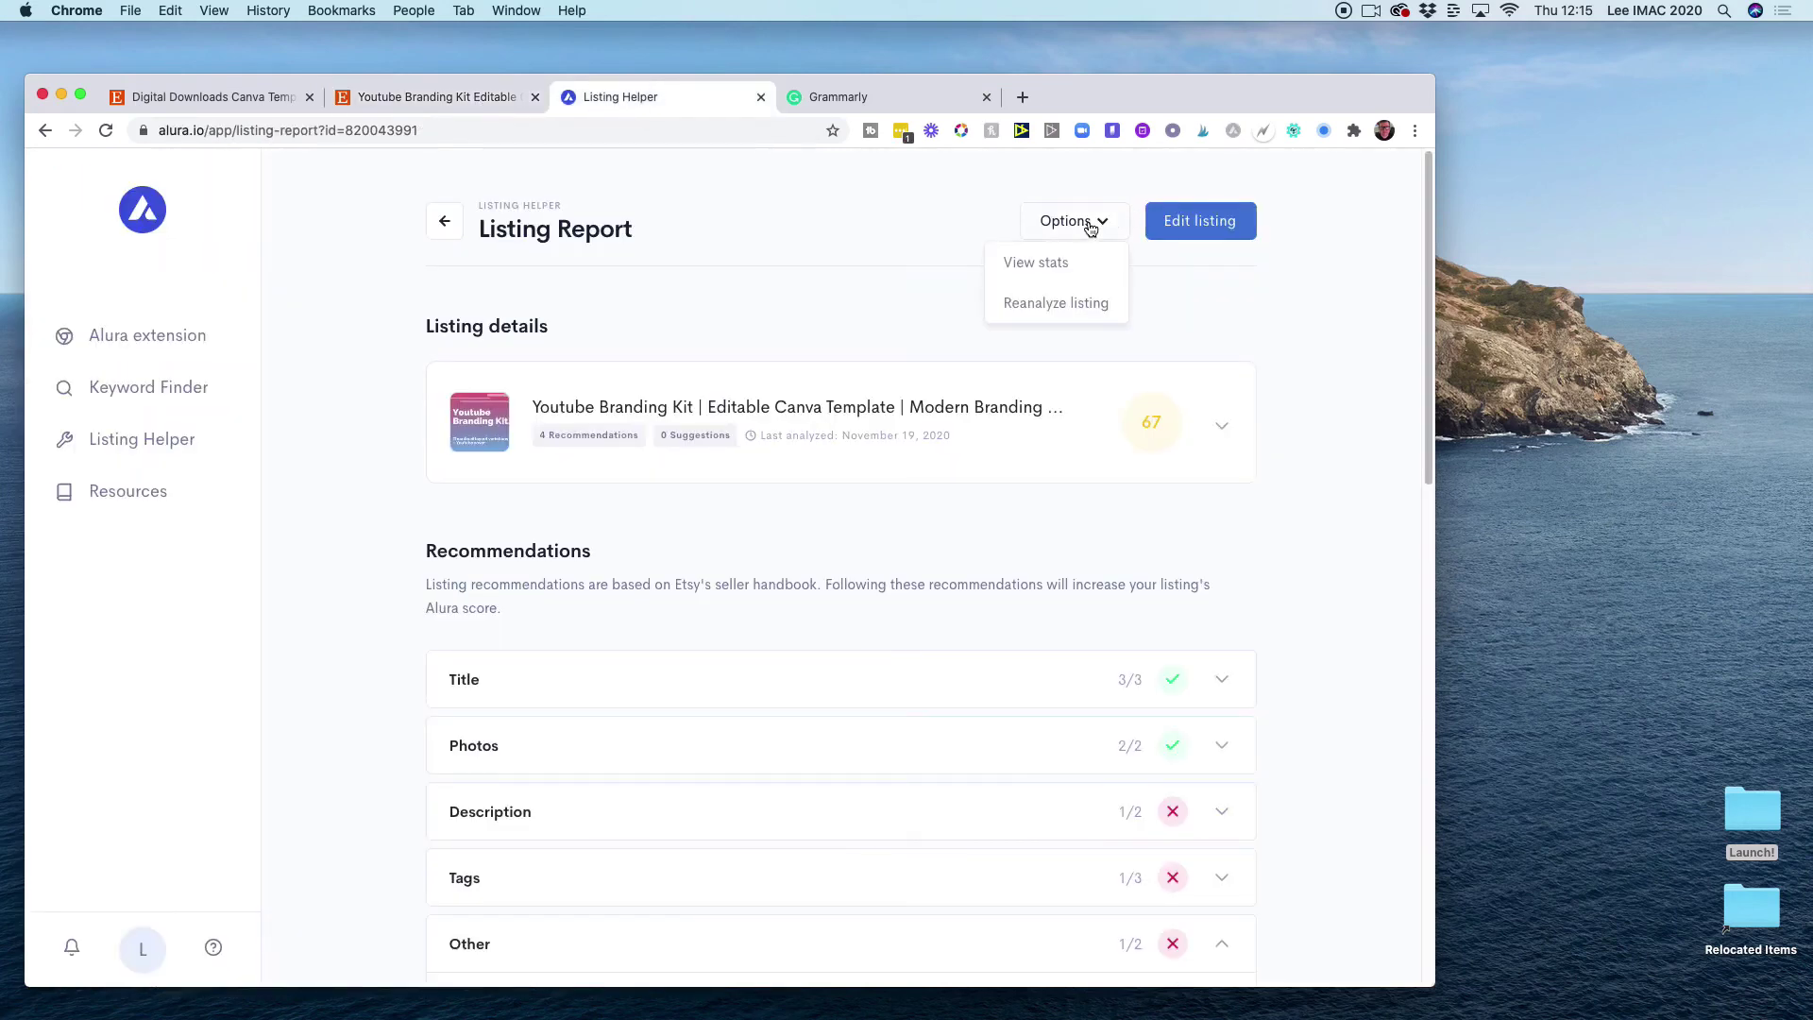
click(1077, 293)
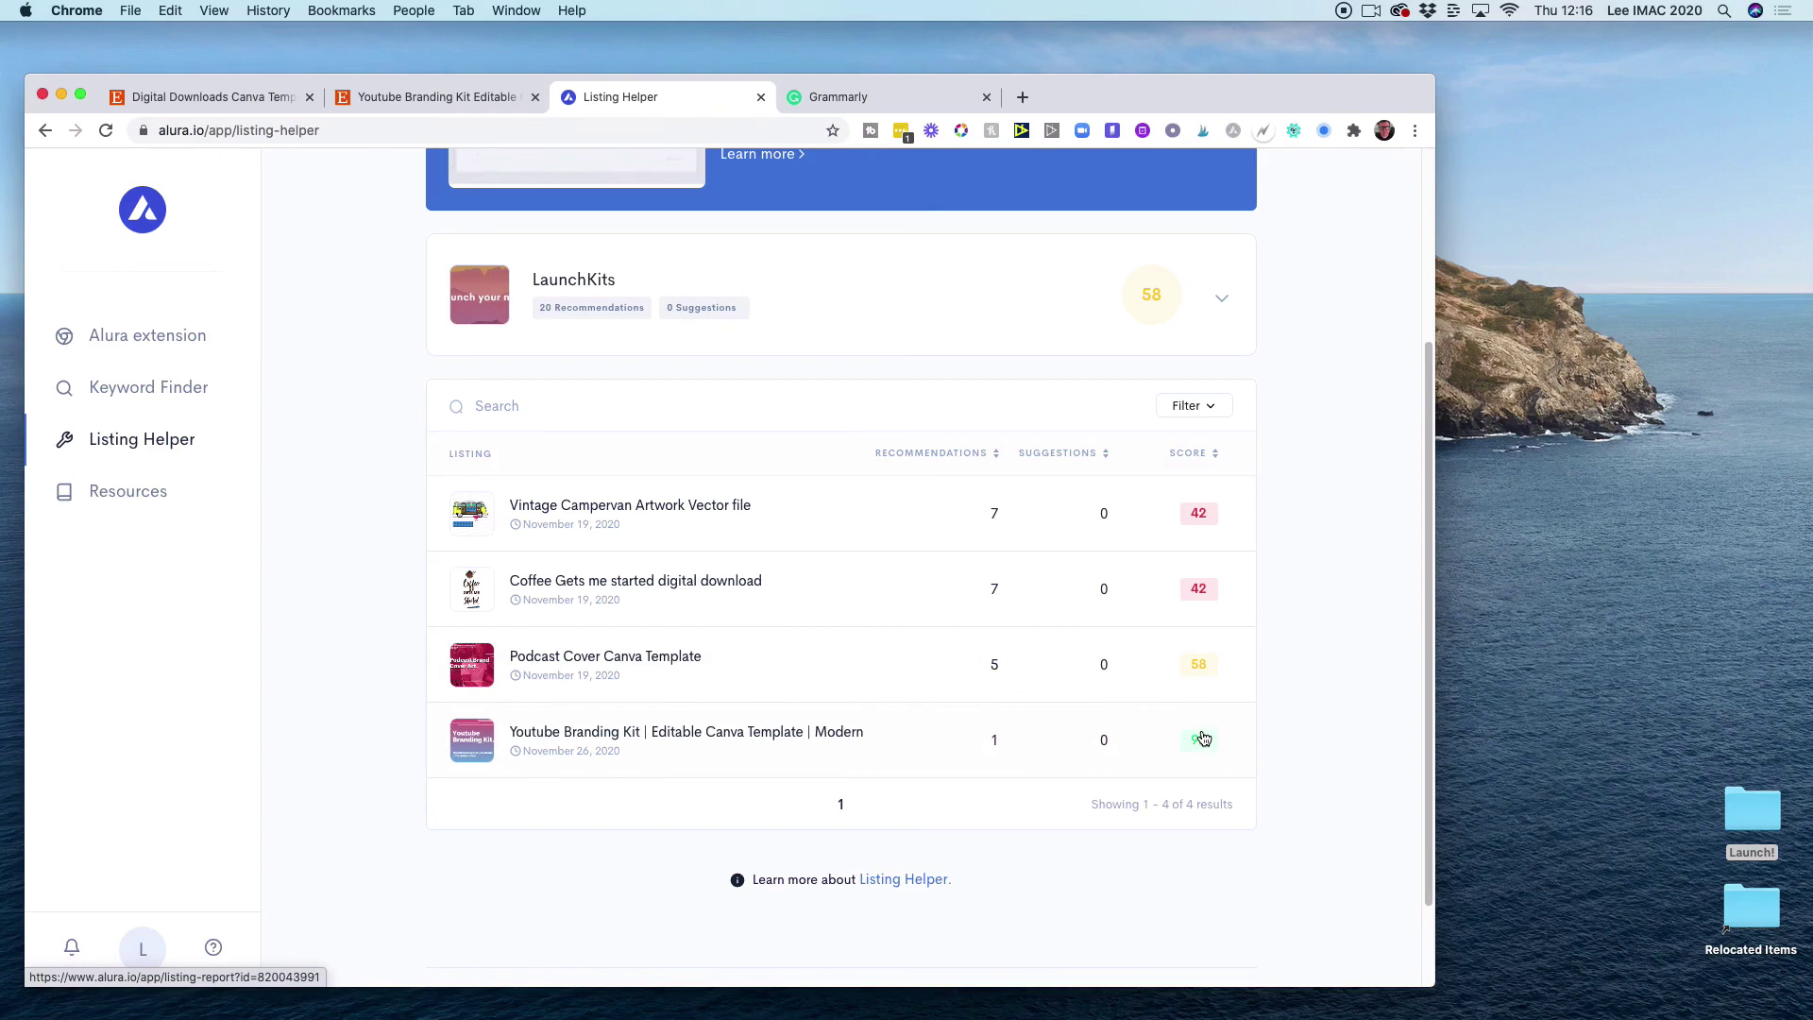
scroll(1203, 737, up, 3)
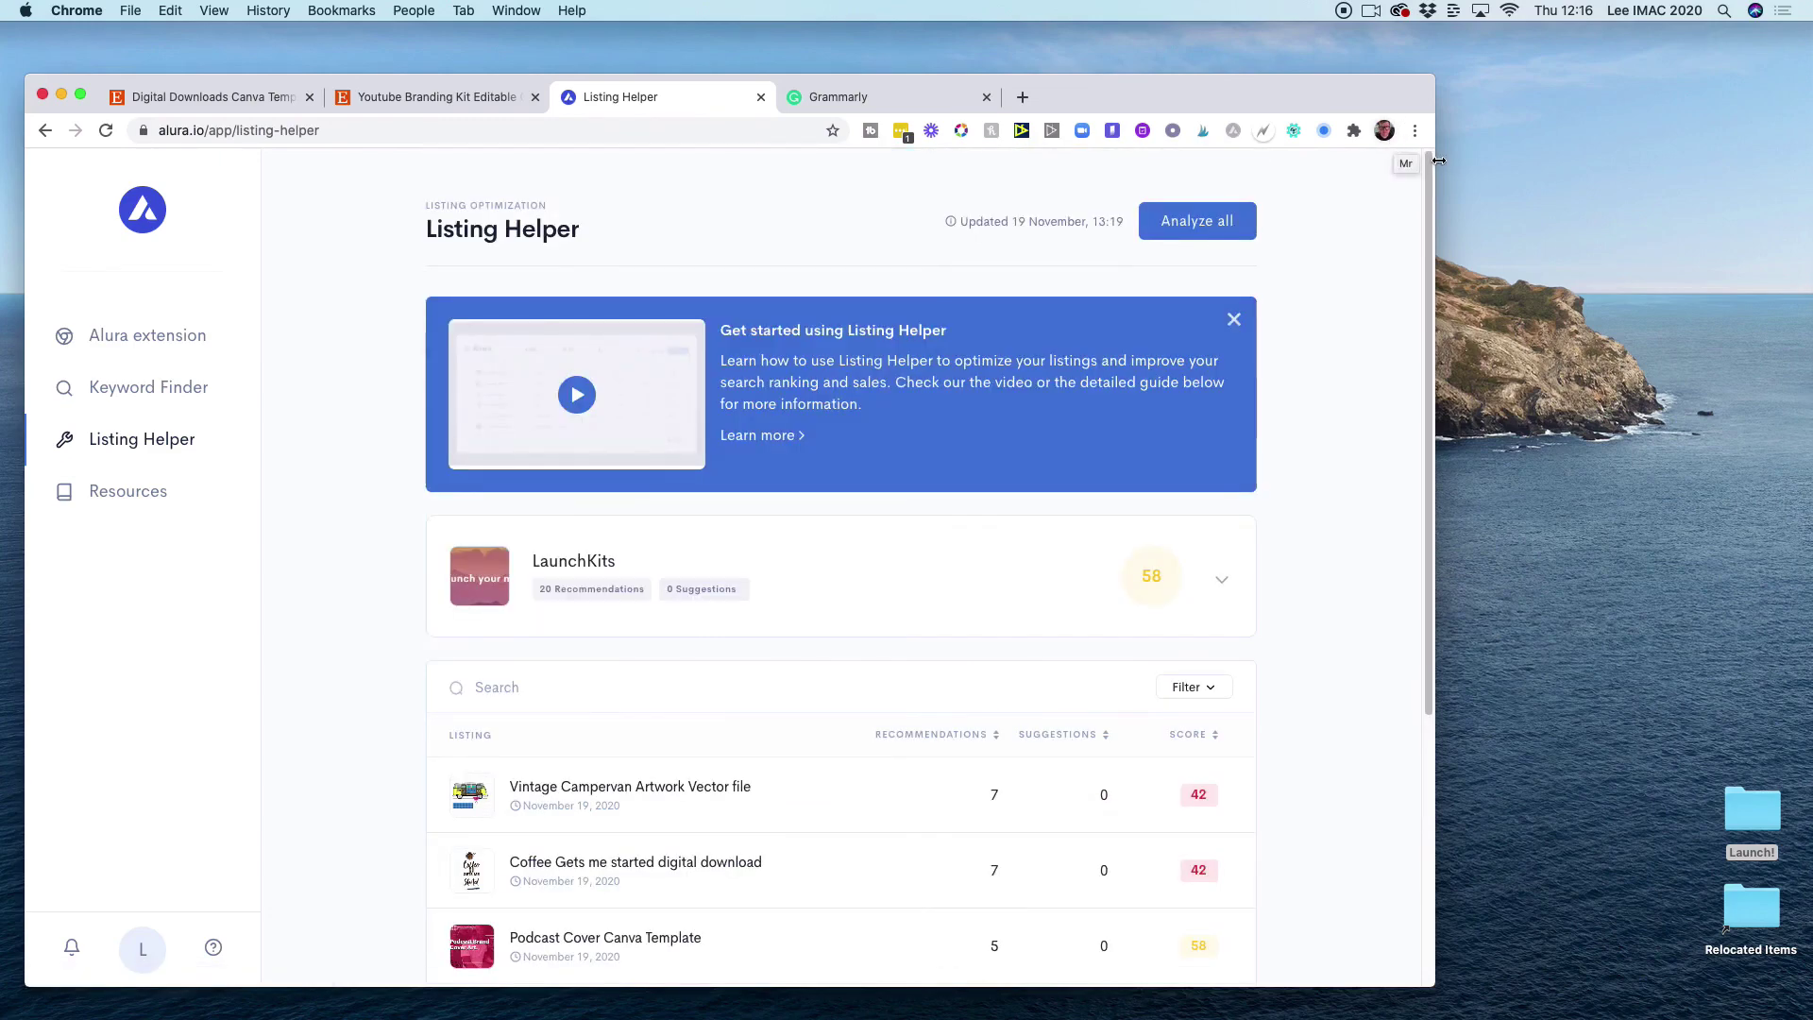
scroll(1408, 329, down, 3)
scroll(1408, 330, down, 1)
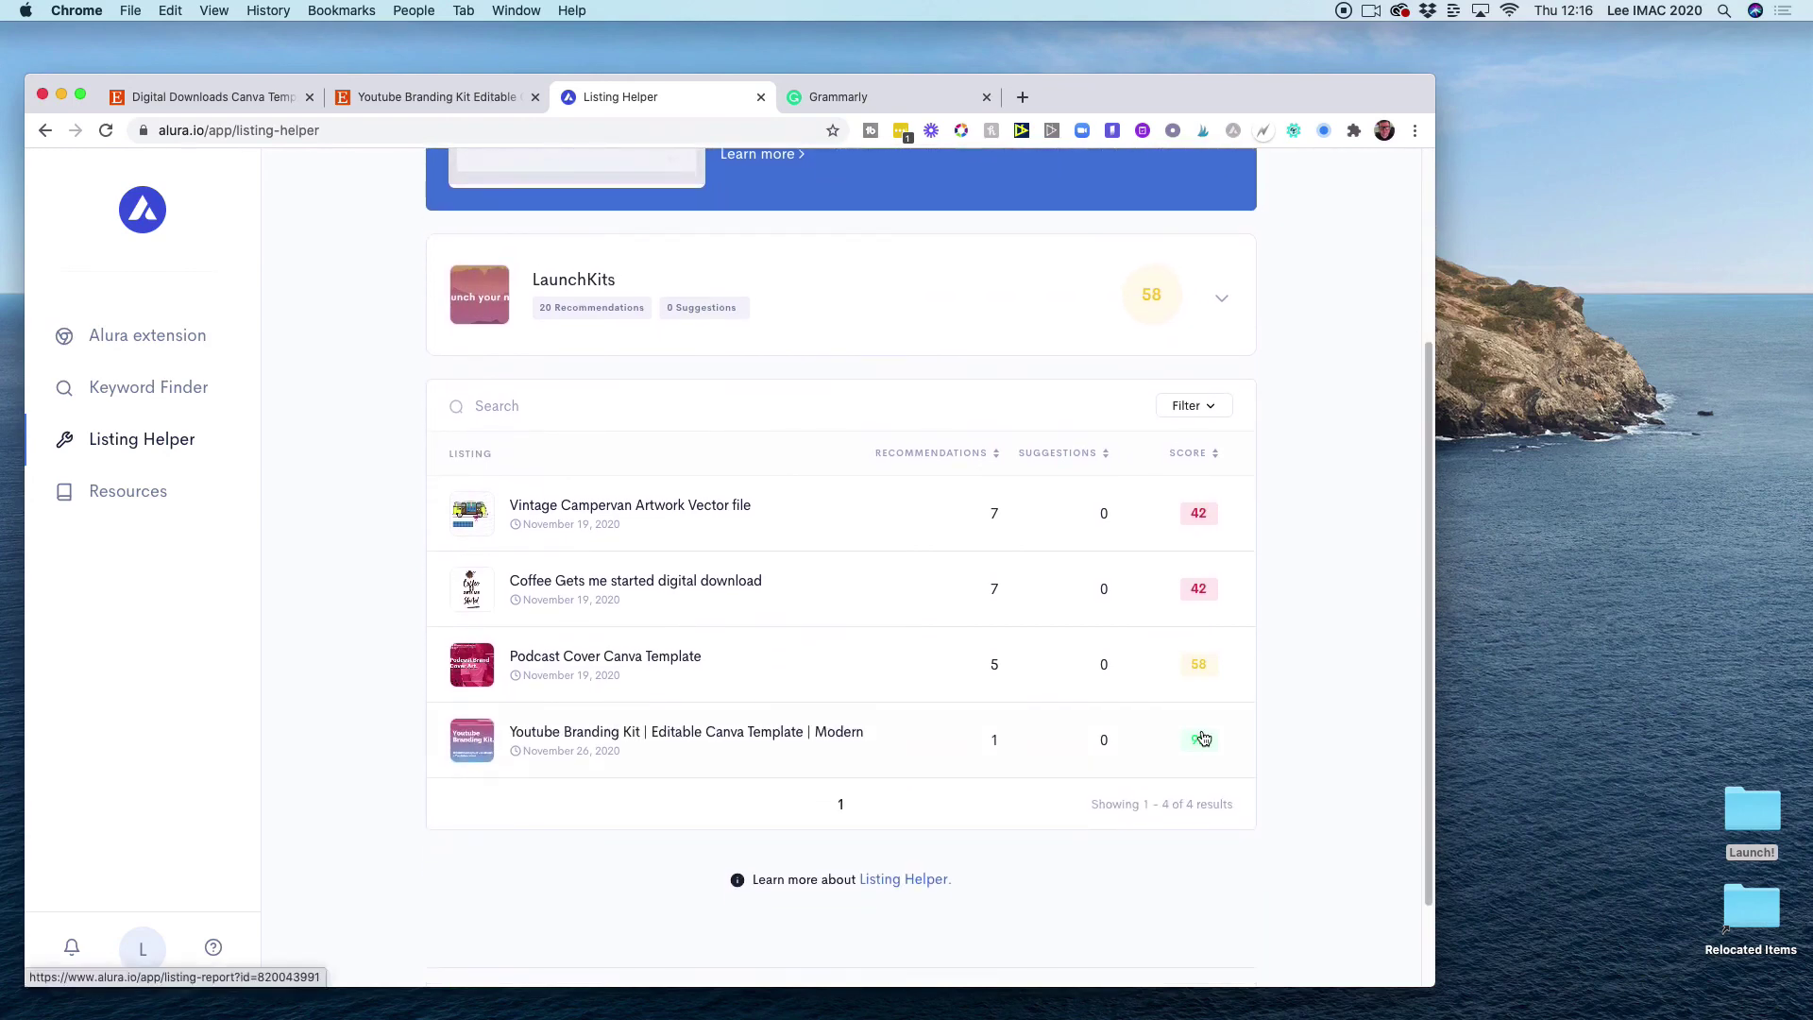